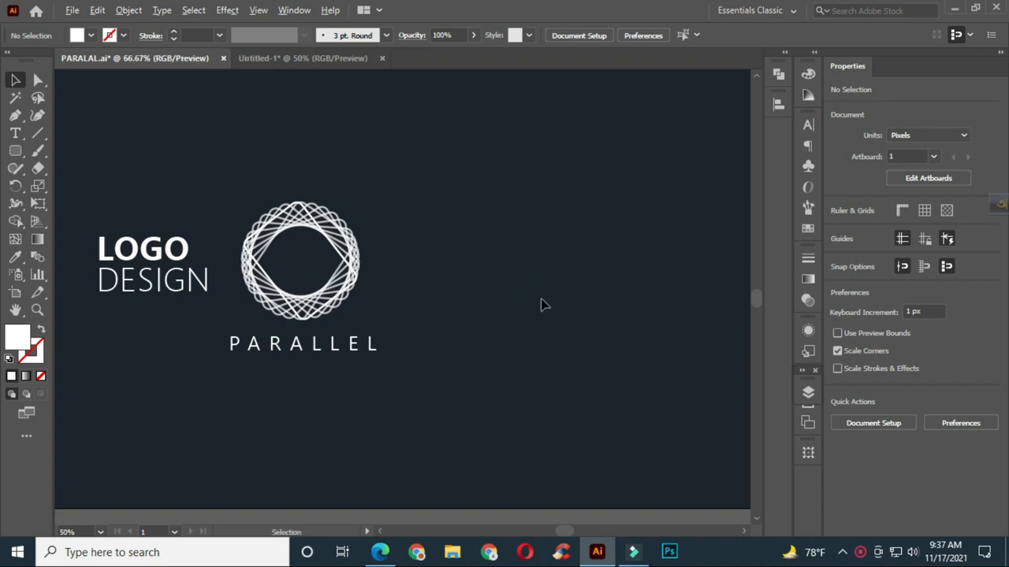
# Create a rounded rectangle 125 px wide and 175 px high with a 12 px corner radius in the empty area beside the PARALLEL logo.
pyautogui.moveTo(541, 296); pyautogui.dragTo(492, 304)
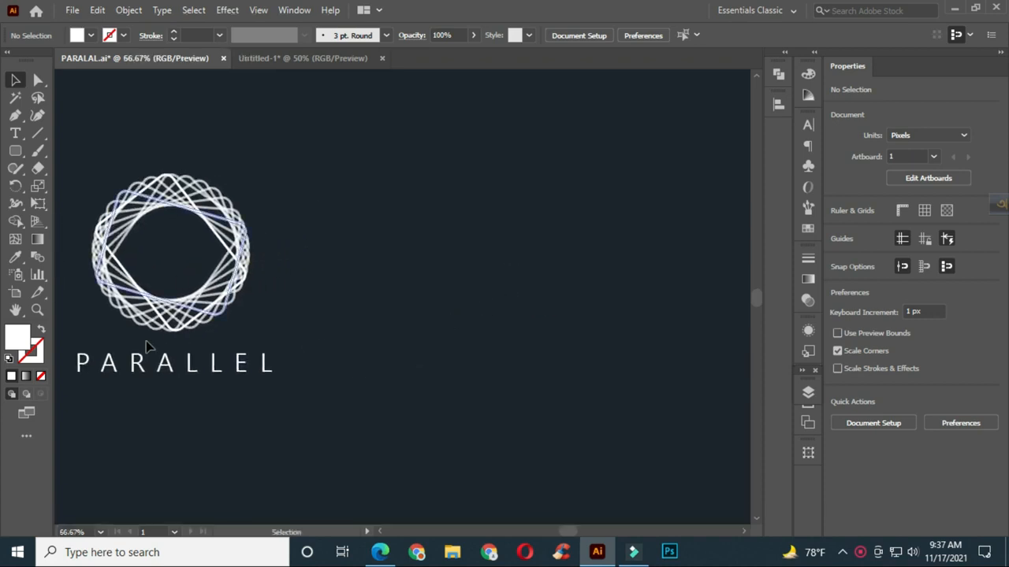
pyautogui.click(17, 150)
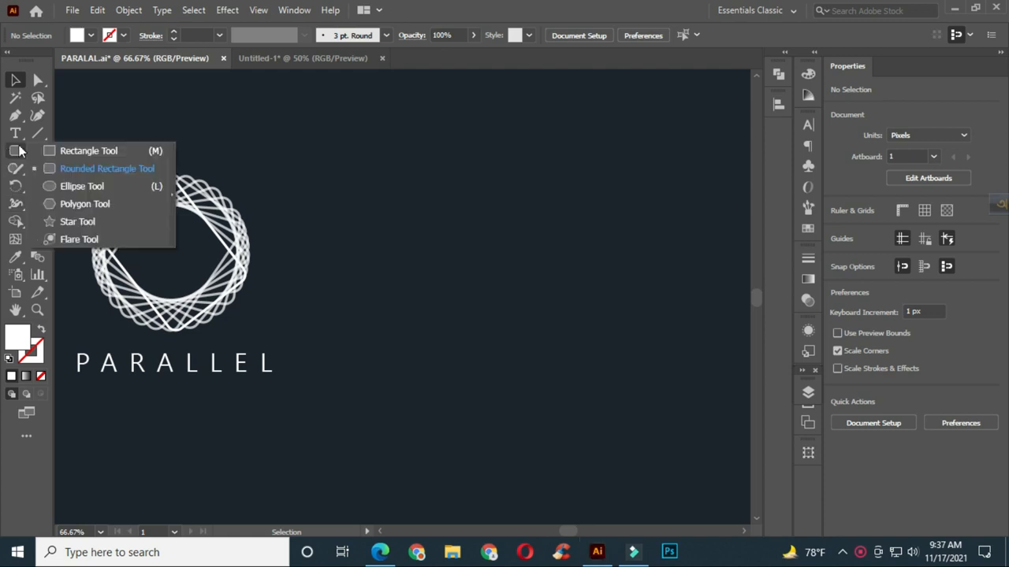
pyautogui.click(118, 175)
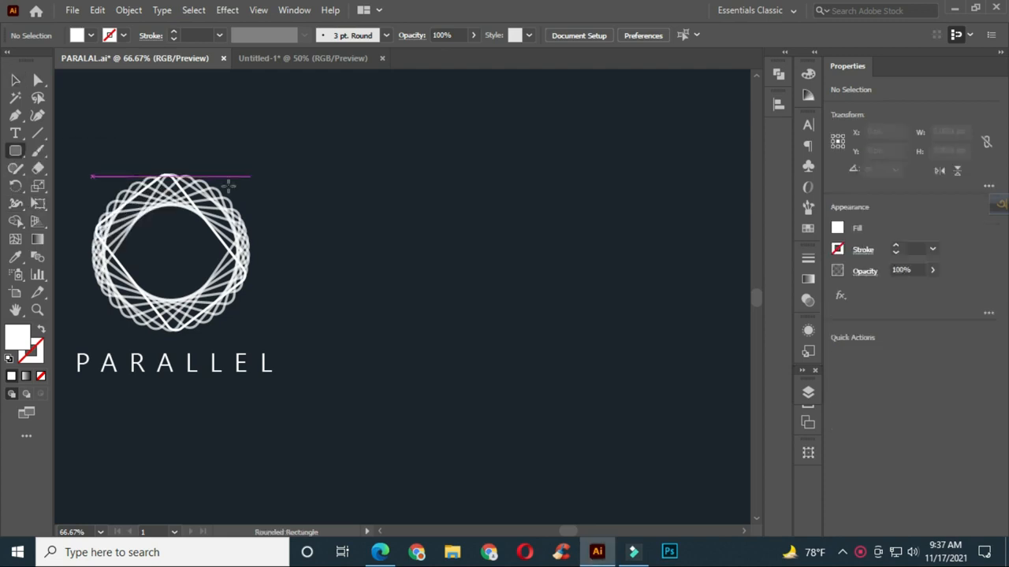
pyautogui.click(506, 241)
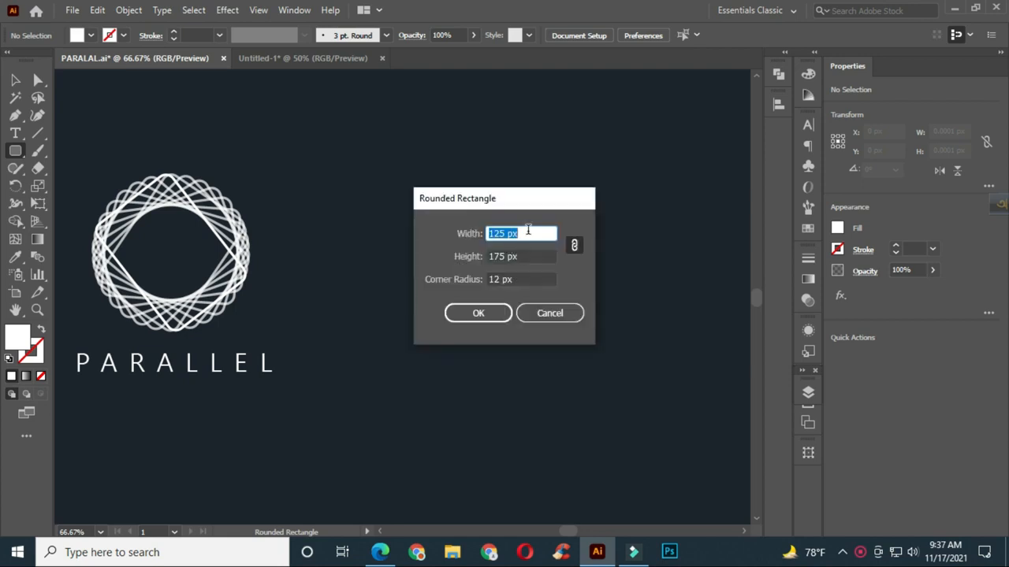
pyautogui.write('1')
pyautogui.press('Tab')
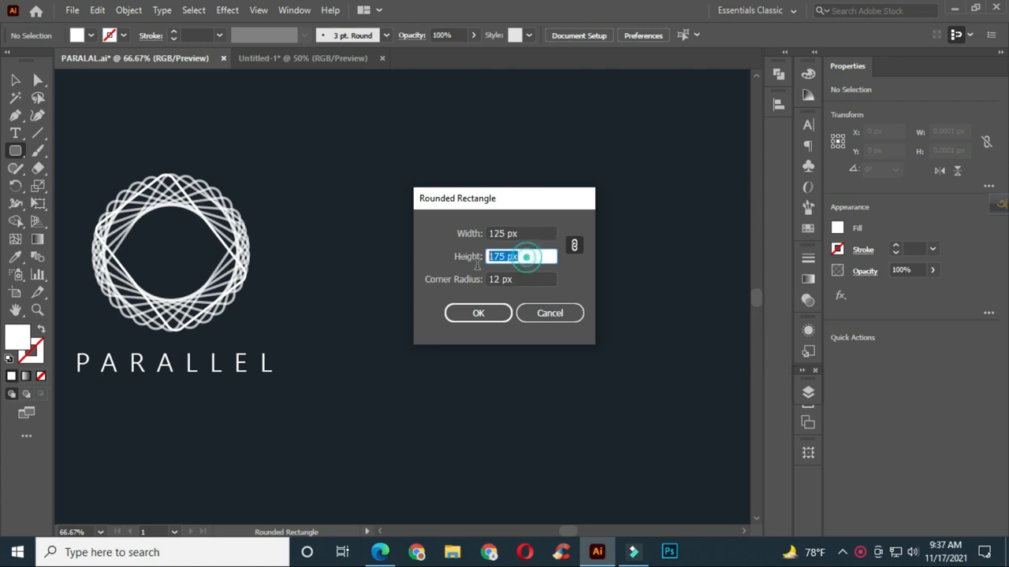
pyautogui.write('17')
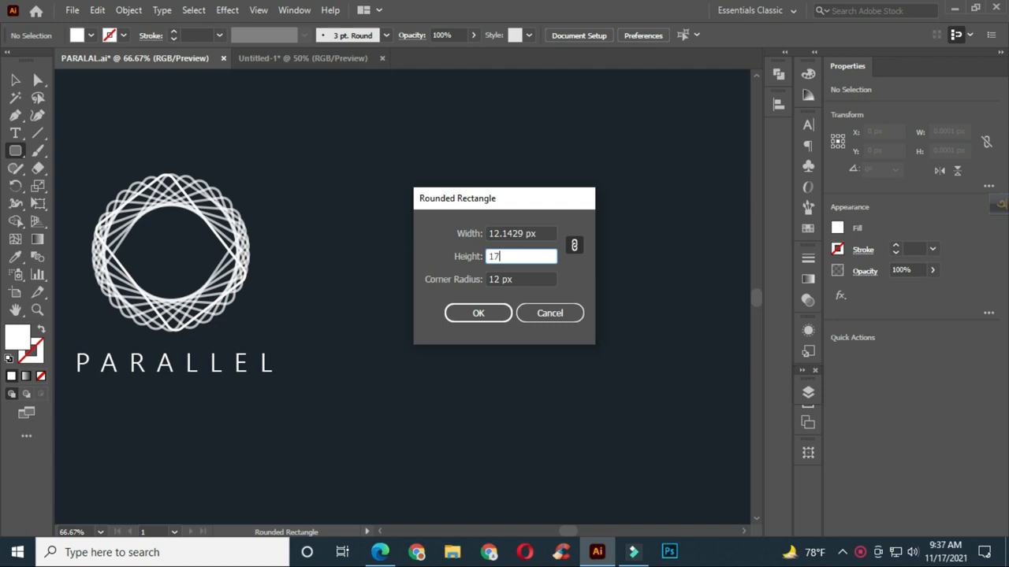
pyautogui.press('Tab')
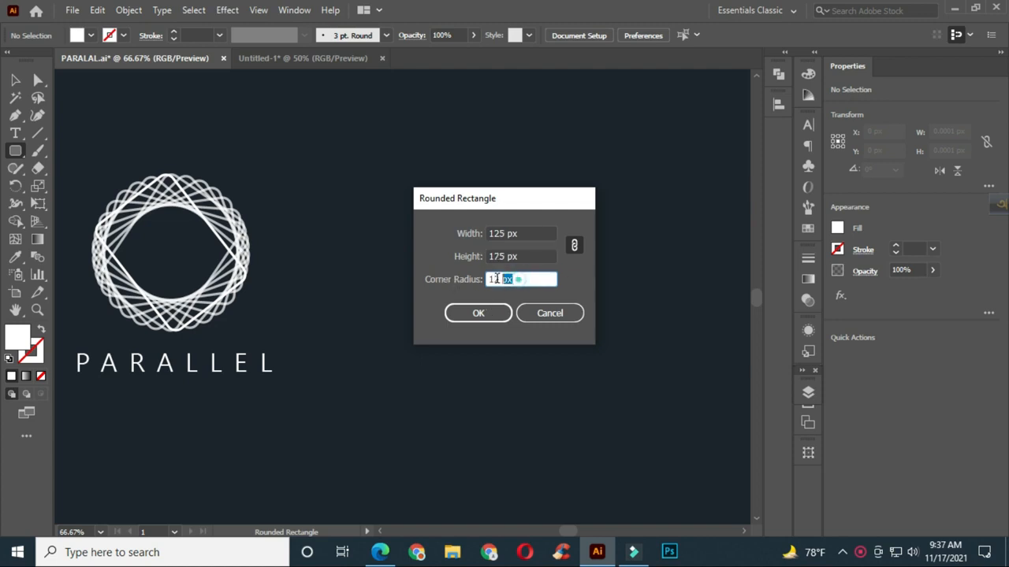
pyautogui.write('12')
pyautogui.click(479, 314)
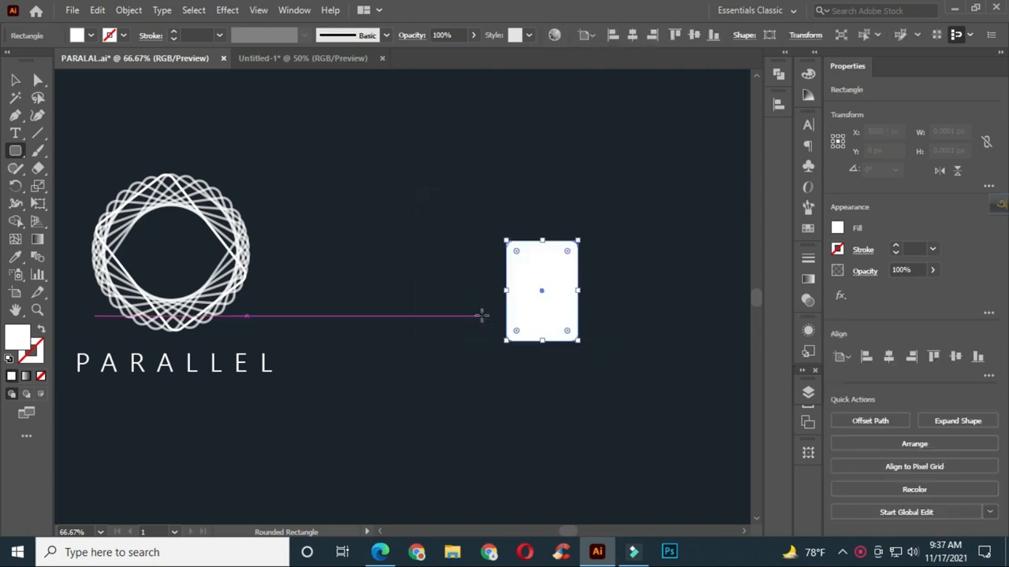
# Swap the rounded rectangle's fill and stroke so it has a white outline and no fill.
pyautogui.scroll(1, 591, 320)
pyautogui.moveTo(588, 310); pyautogui.dragTo(551, 325)
pyautogui.scroll(1, 522, 310)
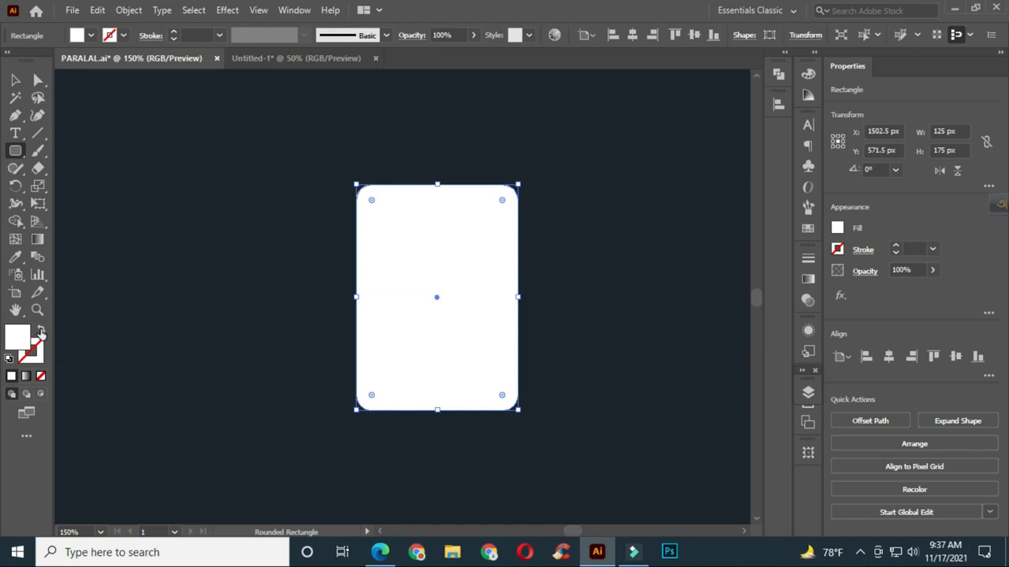
pyautogui.click(41, 331)
pyautogui.click(15, 80)
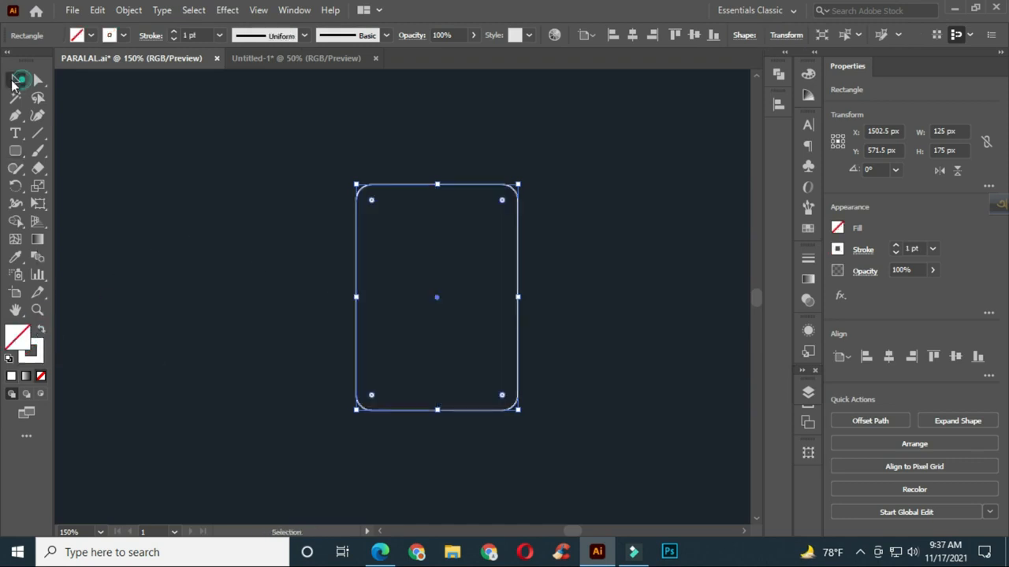
# Rotate the outlined rounded rectangle by 45°.
pyautogui.click(194, 207)
pyautogui.moveTo(315, 173); pyautogui.dragTo(396, 227)
pyautogui.click(785, 37)
pyautogui.click(678, 98)
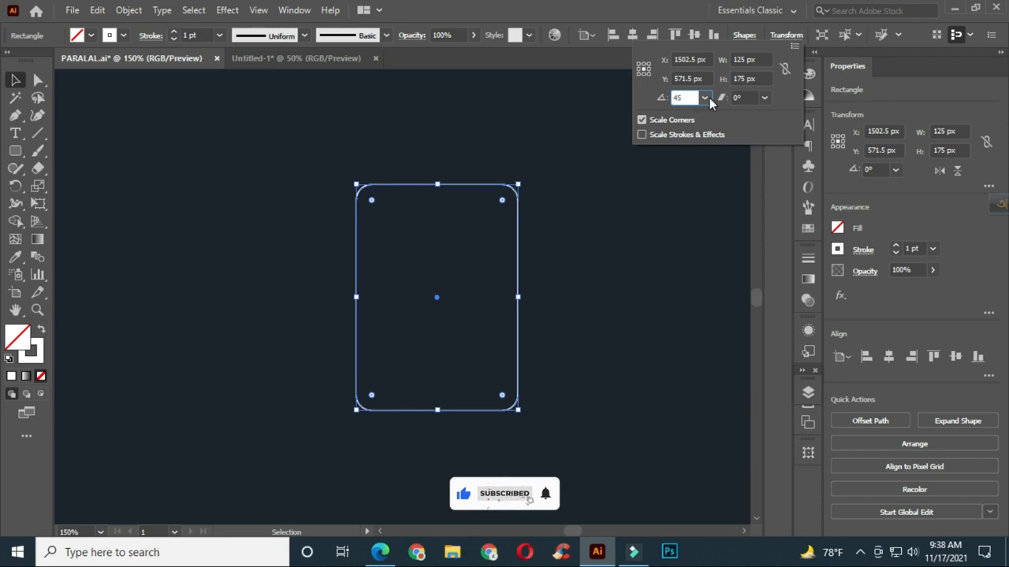
pyautogui.press('Return')
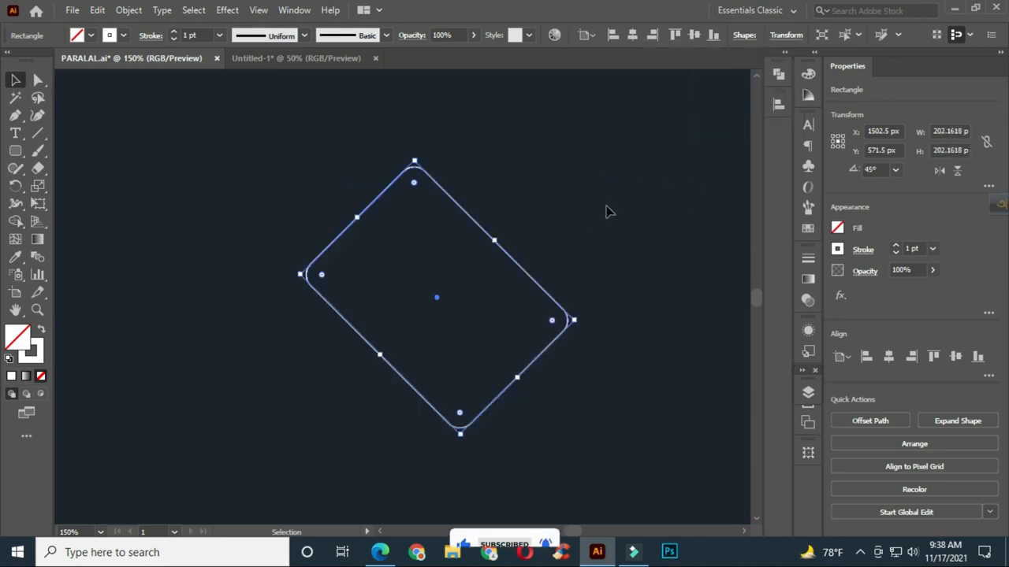
# Make a copy of the rounded rectangle rotated 12° around its centre point.
pyautogui.click(525, 210)
pyautogui.moveTo(489, 201); pyautogui.dragTo(355, 258)
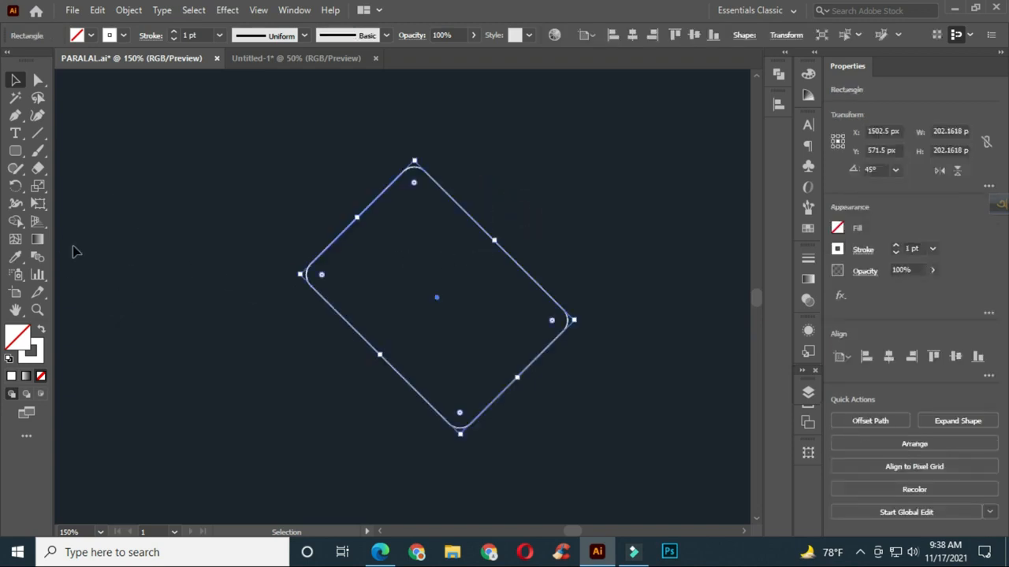
pyautogui.click(16, 186)
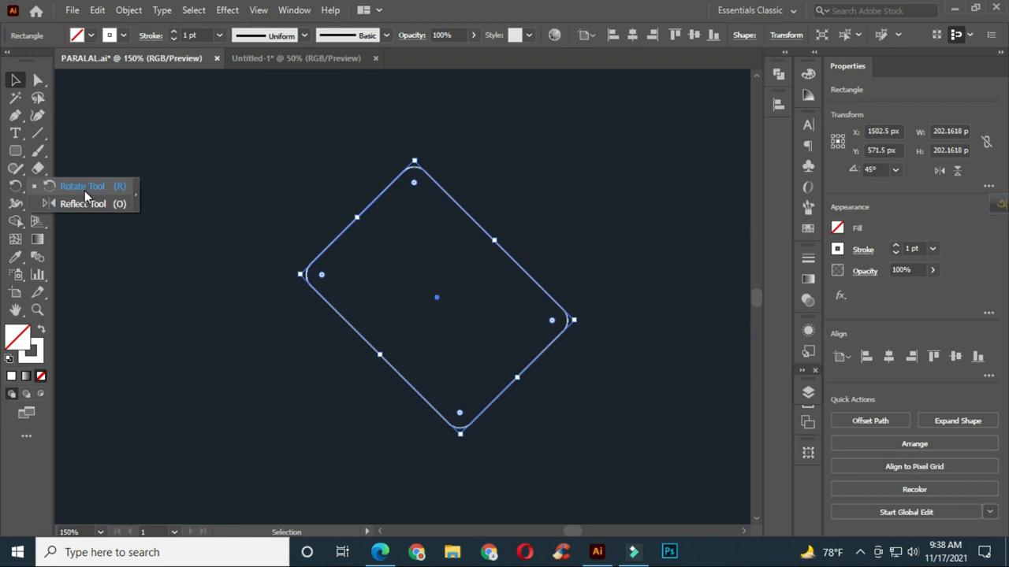
pyautogui.click(84, 190)
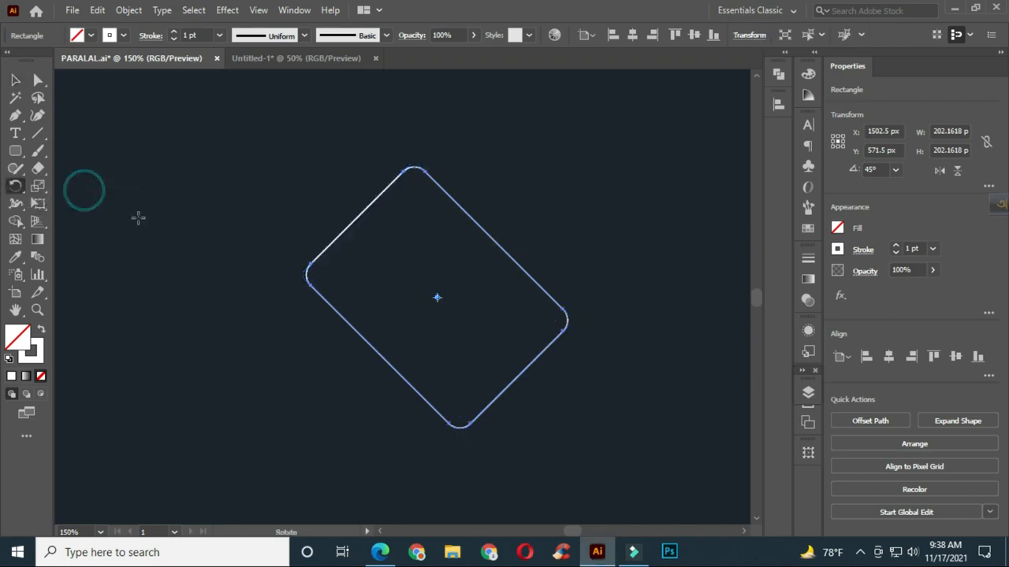
pyautogui.keyDown('alt'); pyautogui.click(437, 297); pyautogui.keyUp('alt')
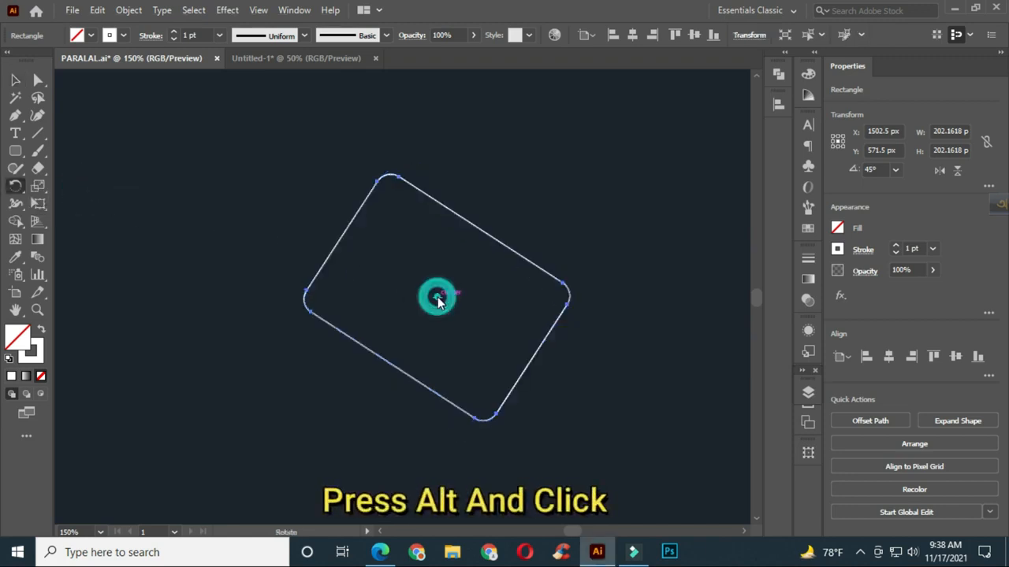
pyautogui.click(603, 219)
pyautogui.write('12')
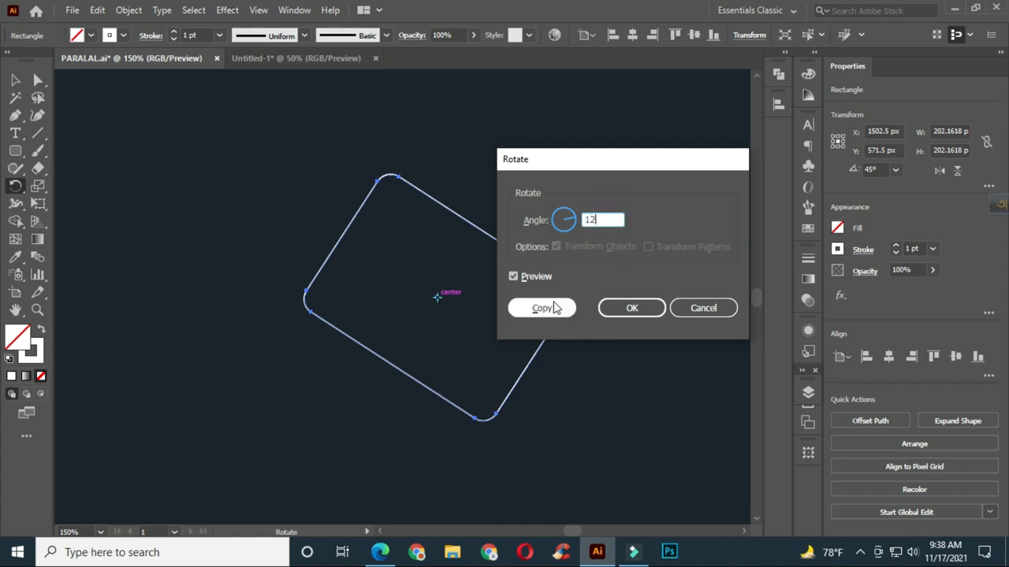
pyautogui.click(542, 308)
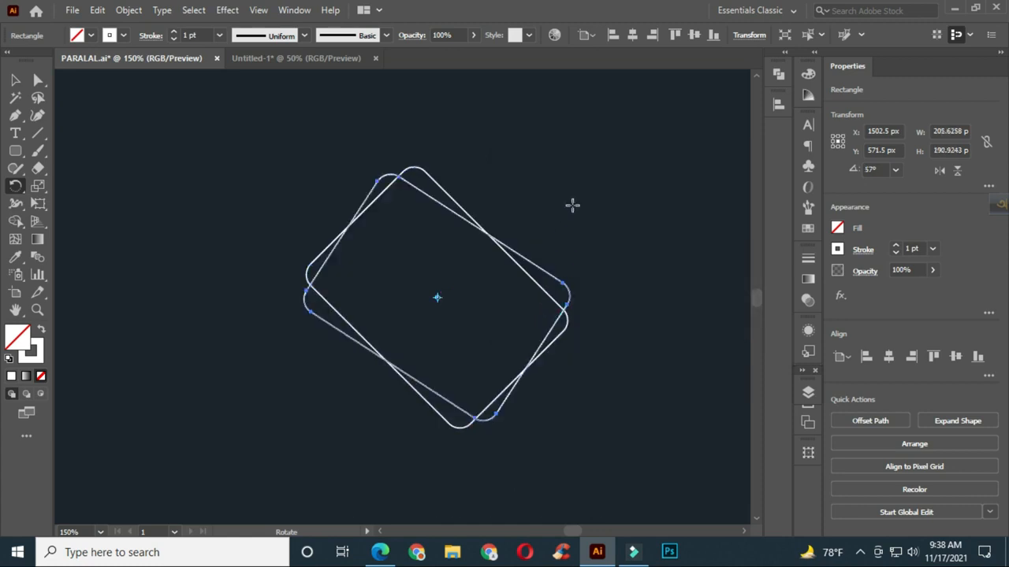
# Repeat the 12° rotated copy until the rectangles form a full ring, and deselect the last copy.
pyautogui.hotkey('ctrl', 'd')
pyautogui.hotkey('ctrl', 'd')
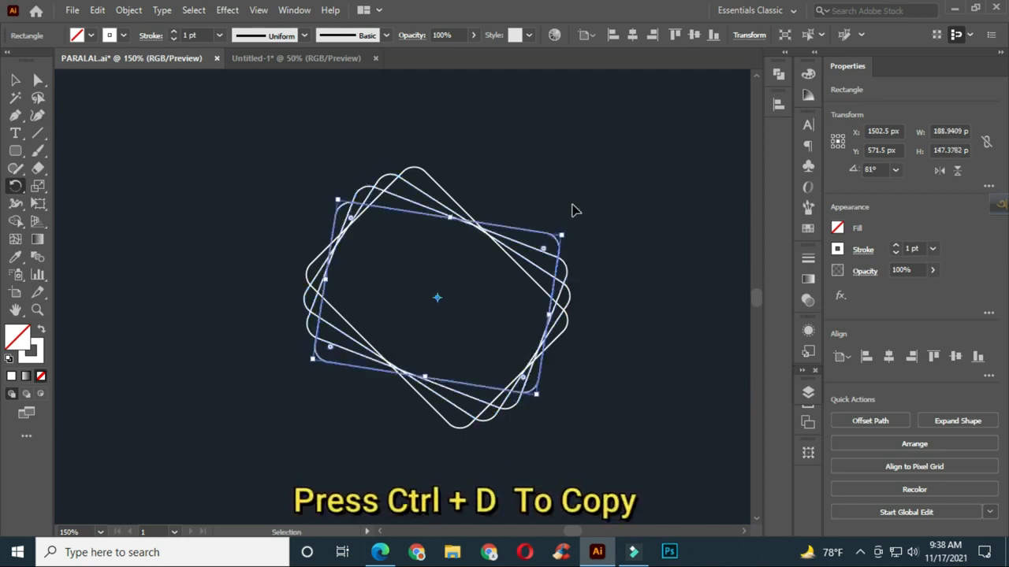
pyautogui.hotkey('ctrl', 'd')
pyautogui.hotkey('ctrl', 'd')
pyautogui.hotkey('ctrl', 'd')
pyautogui.hotkey('ctrl', 'd')
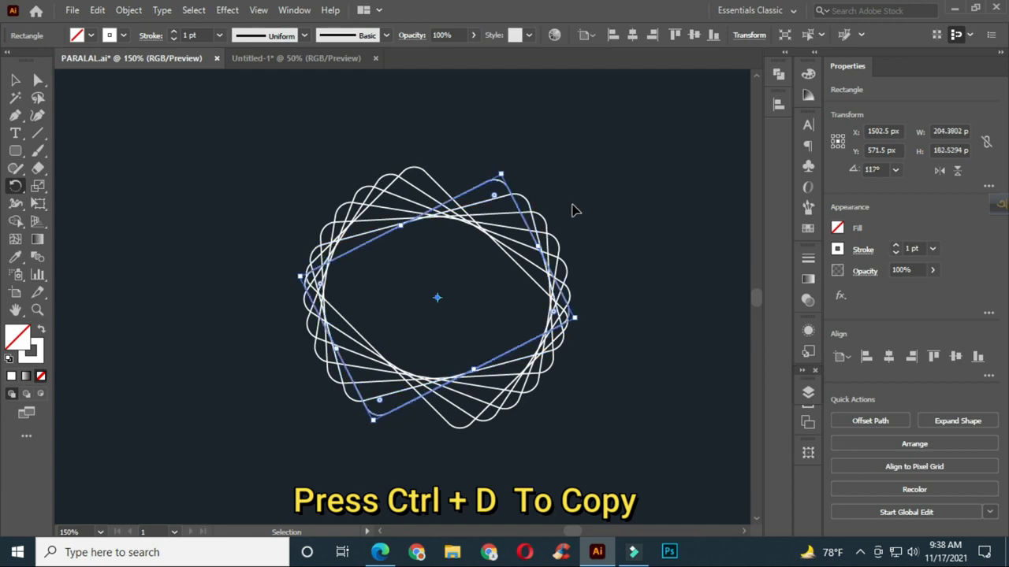
pyautogui.hotkey('ctrl', 'd')
pyautogui.hotkey('ctrl', 'd')
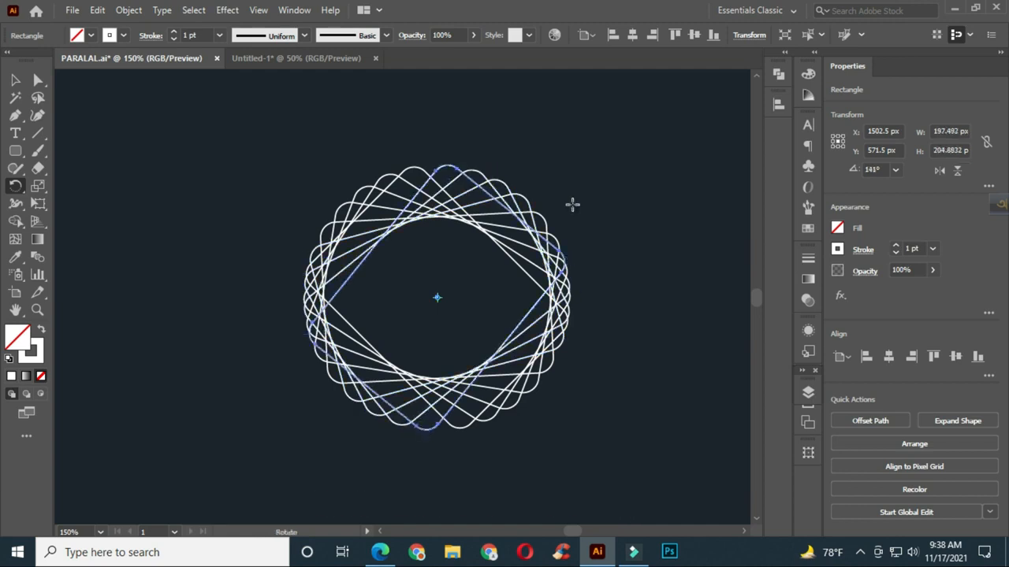
pyautogui.press('v')
pyautogui.click(254, 189)
# Set the stroke weight of all rectangles in the ring to 3 pt.
pyautogui.moveTo(392, 247); pyautogui.dragTo(314, 252)
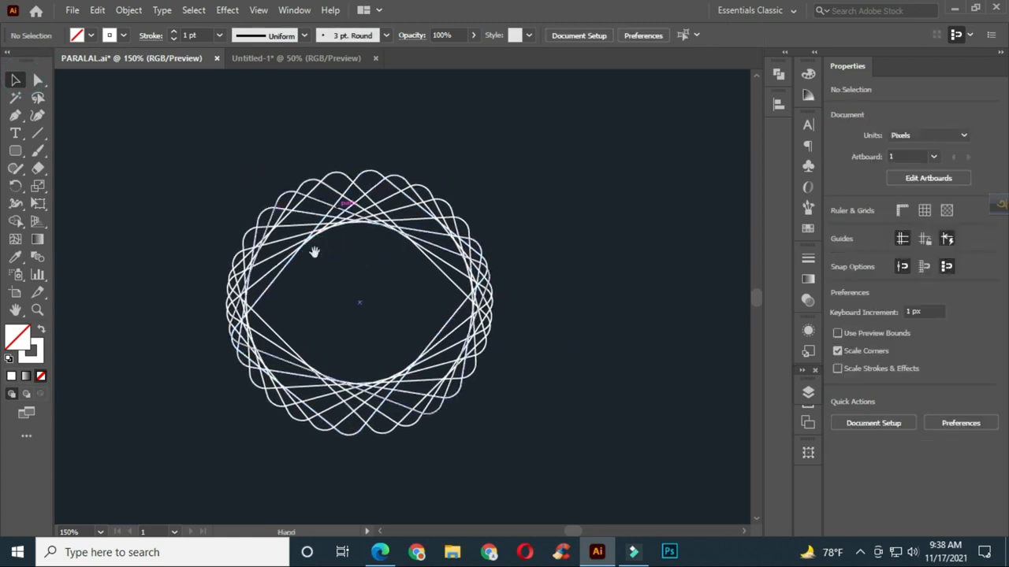
pyautogui.moveTo(225, 171); pyautogui.dragTo(394, 322)
pyautogui.click(193, 36)
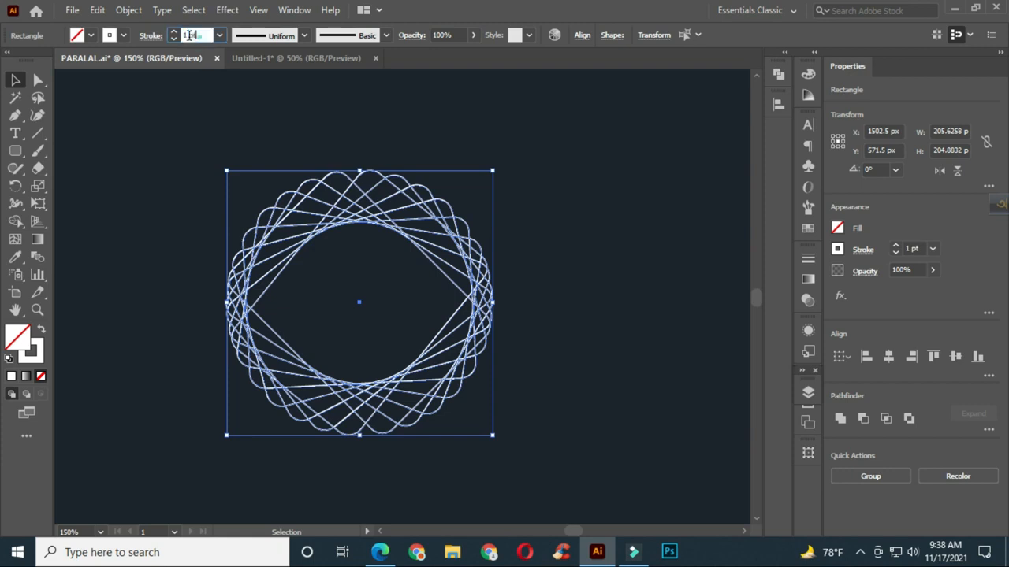
pyautogui.write('3')
pyautogui.click(145, 204)
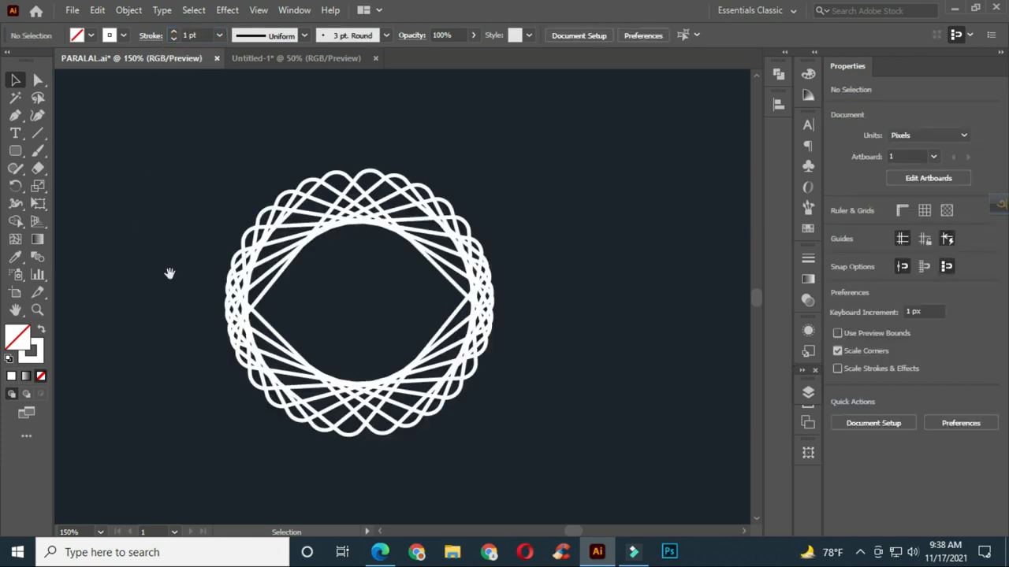
# Bring the original 45° rectangle to the front of the ring.
pyautogui.moveTo(168, 273); pyautogui.dragTo(212, 241)
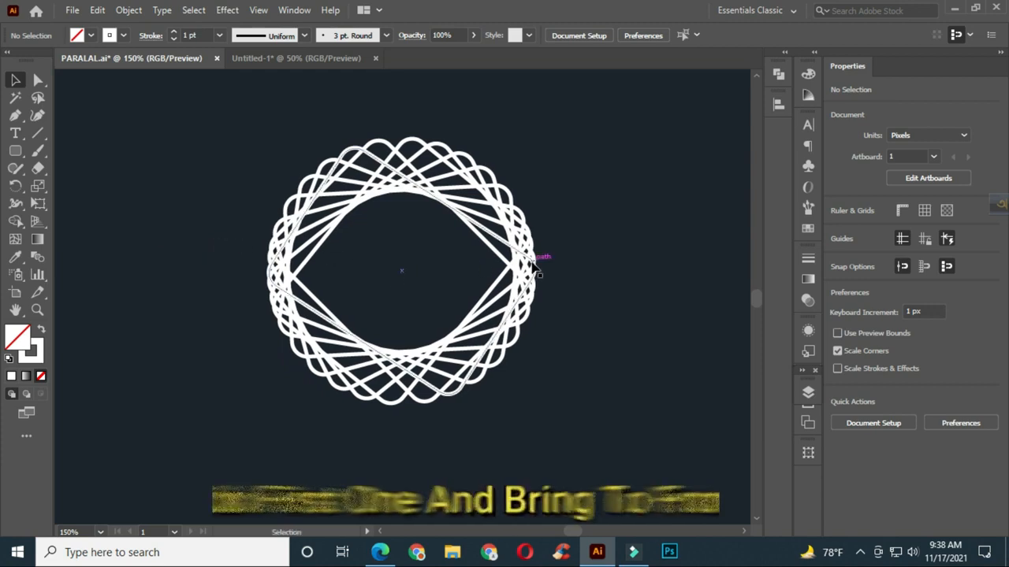
pyautogui.moveTo(412, 254); pyautogui.dragTo(414, 281)
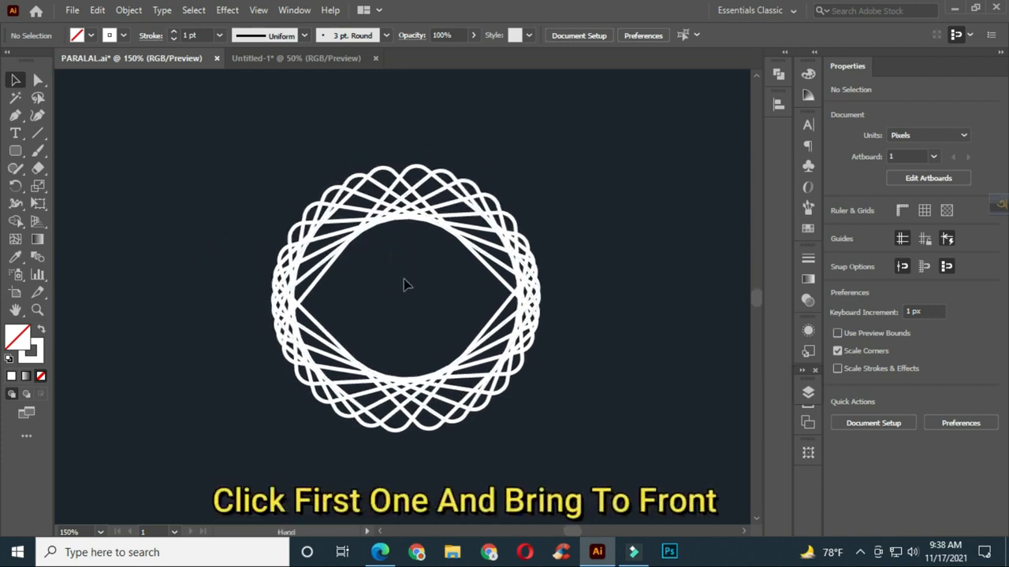
pyautogui.click(487, 270)
pyautogui.rightClick(490, 269)
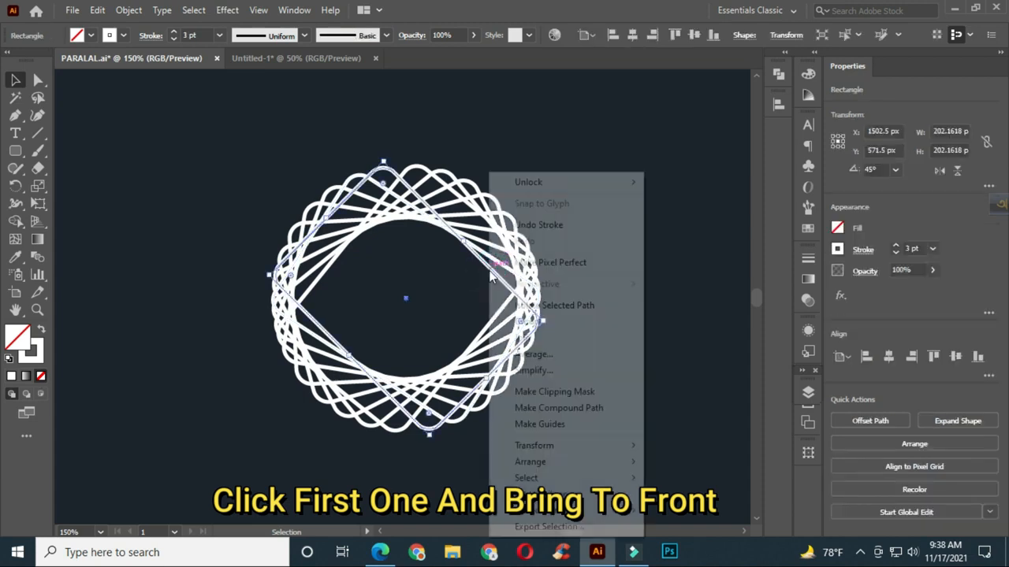
pyautogui.moveTo(627, 464)
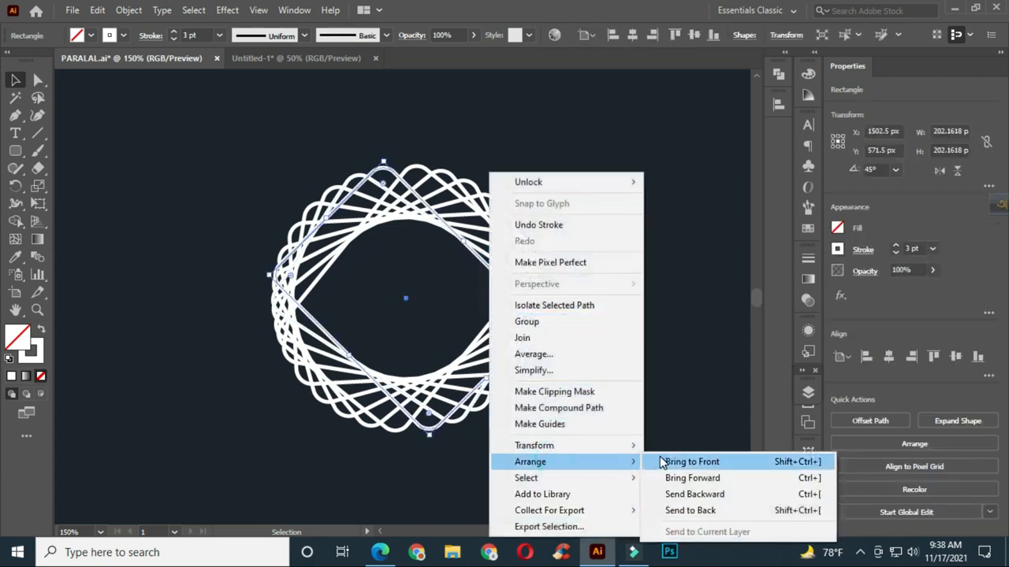
pyautogui.click(662, 462)
pyautogui.click(567, 197)
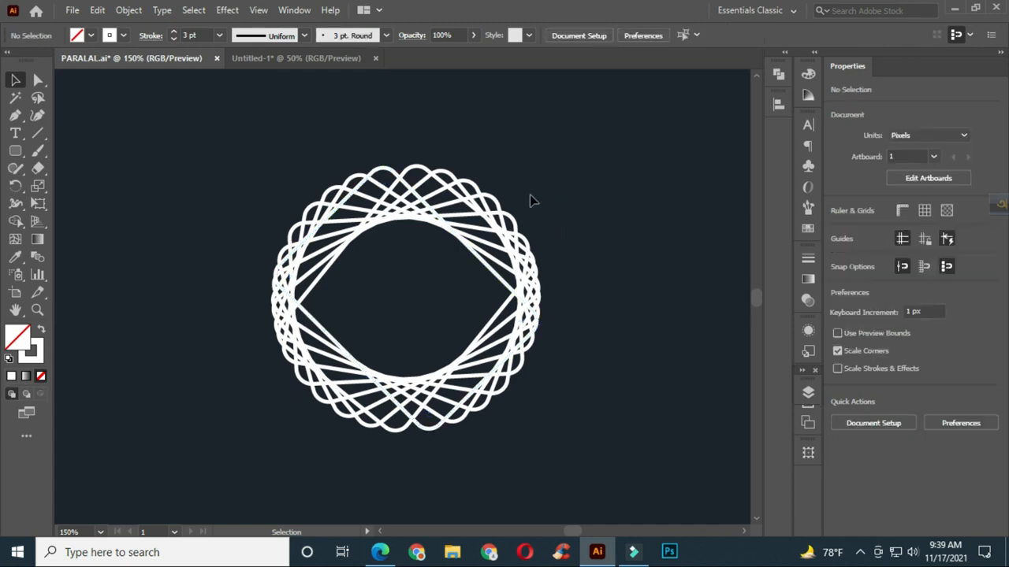
# Set the opacity of the rotated copies to 70%, leaving the original 45° rectangle out of the selection.
pyautogui.moveTo(523, 146); pyautogui.dragTo(502, 269)
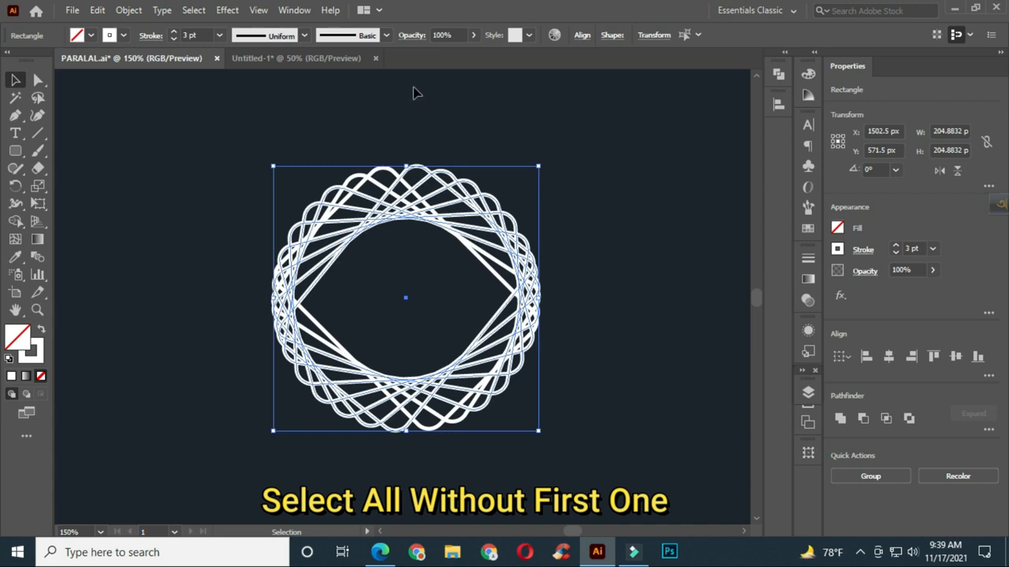
pyautogui.click(474, 36)
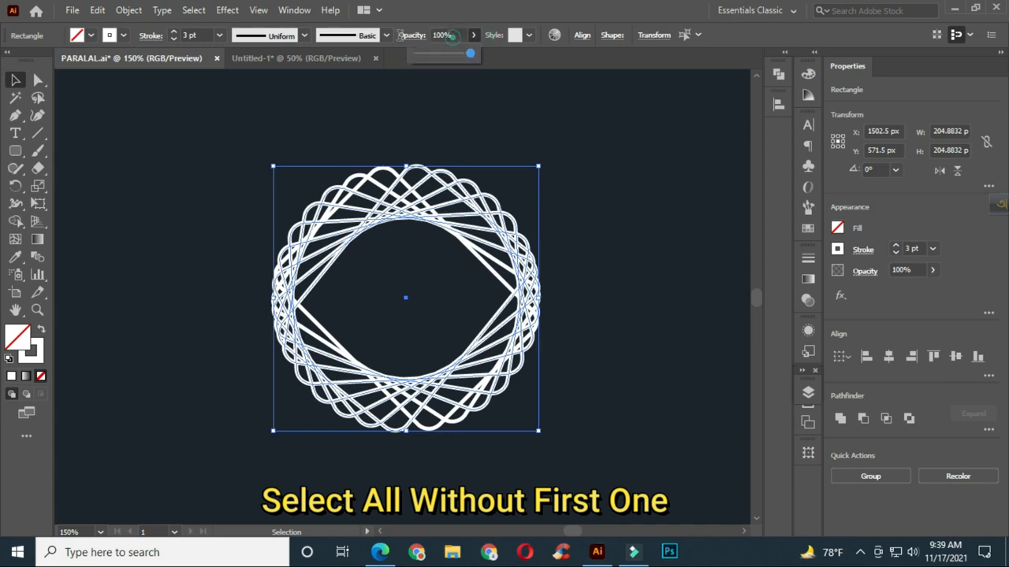
pyautogui.click(445, 35)
pyautogui.write('70')
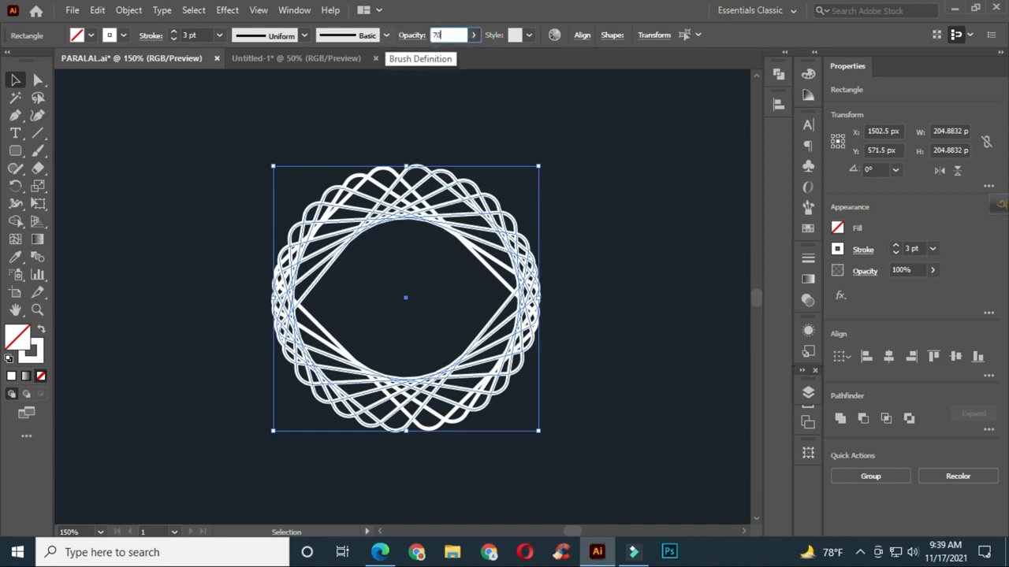
pyautogui.click(568, 153)
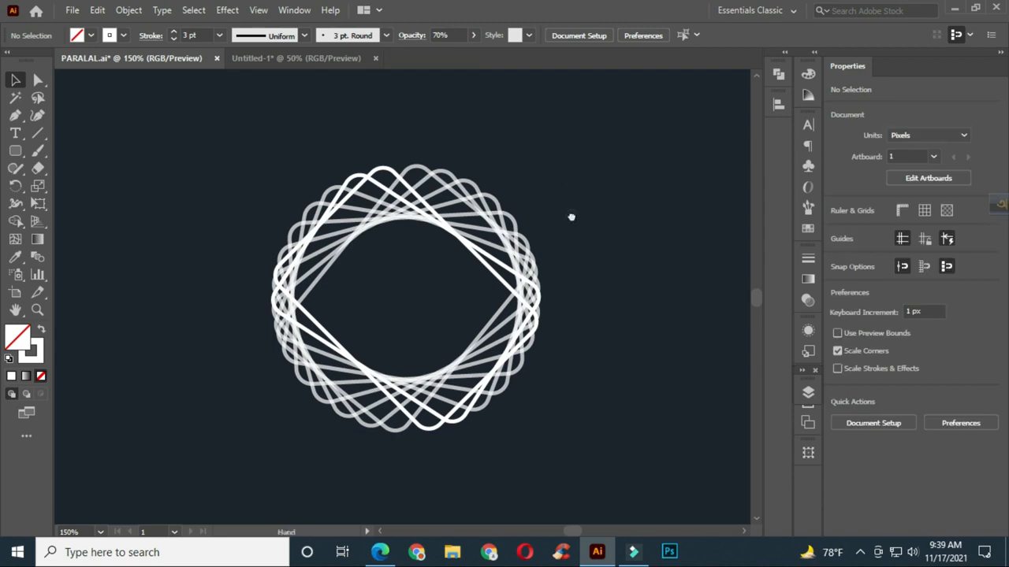
# Lower the opacity of the remaining bright copy beside the original rectangle to match the other faded copies.
pyautogui.moveTo(571, 217); pyautogui.dragTo(551, 213)
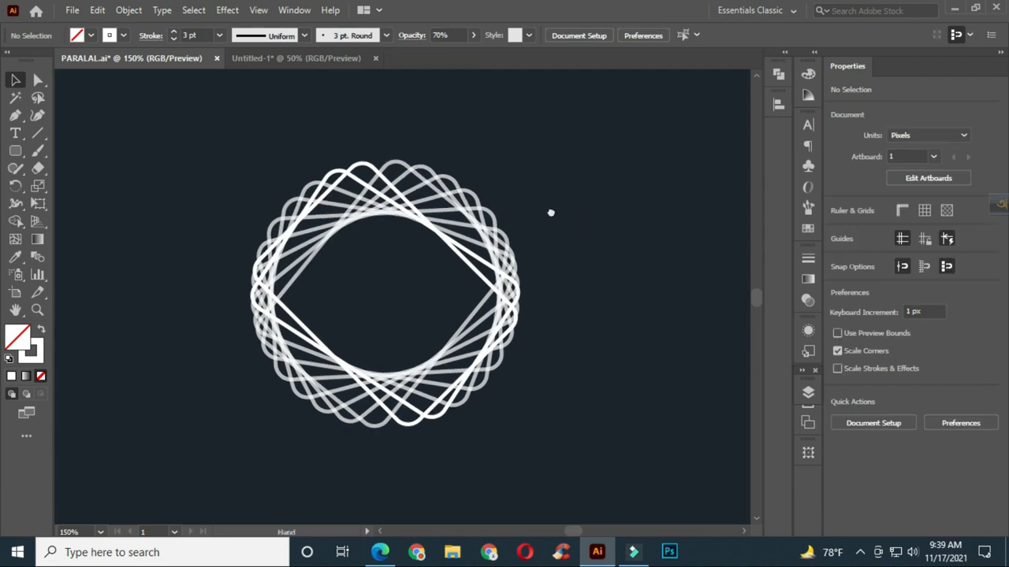
pyautogui.click(487, 260)
pyautogui.click(516, 139)
pyautogui.click(665, 252)
pyautogui.moveTo(599, 216); pyautogui.dragTo(563, 237)
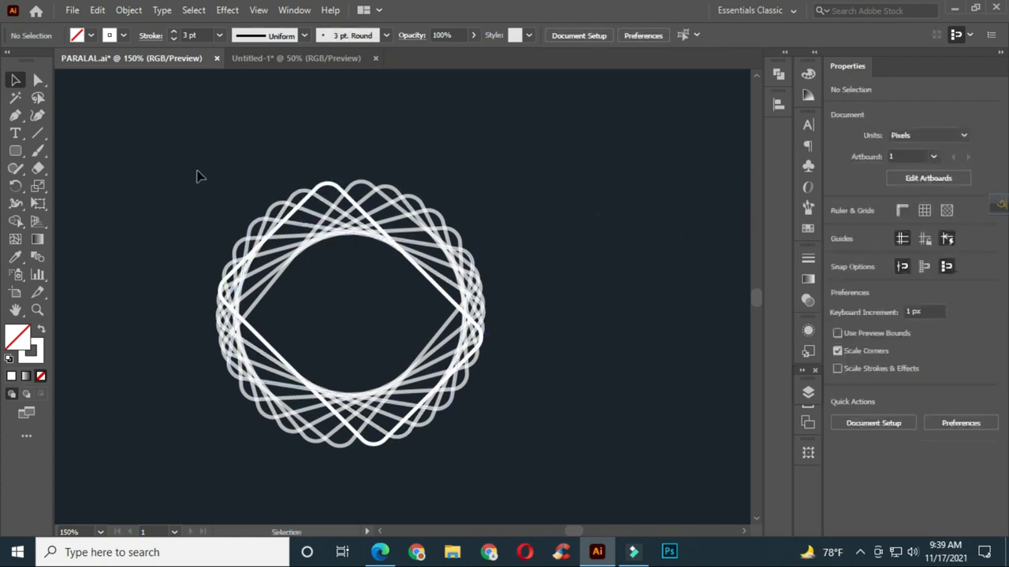
# Scale the whole ring of rectangles down proportionally about its centre to about 192 × 191 px.
pyautogui.moveTo(202, 166); pyautogui.dragTo(398, 315)
pyautogui.moveTo(487, 184)
pyautogui.mouseDown()
pyautogui.moveTo(468, 196)
pyautogui.moveTo(474, 190)
pyautogui.mouseUp()
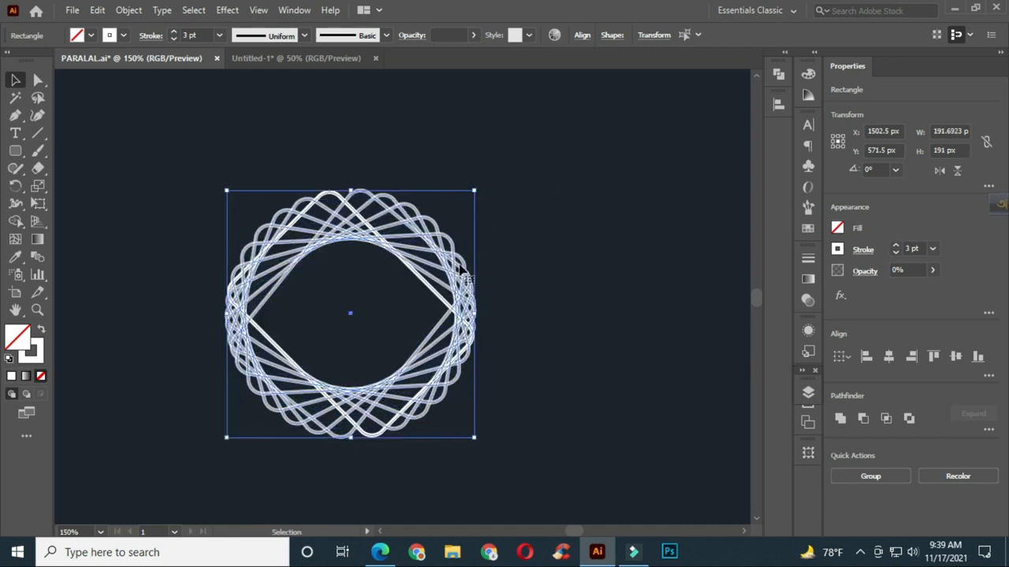
pyautogui.moveTo(473, 271); pyautogui.dragTo(521, 252)
pyautogui.click(581, 244)
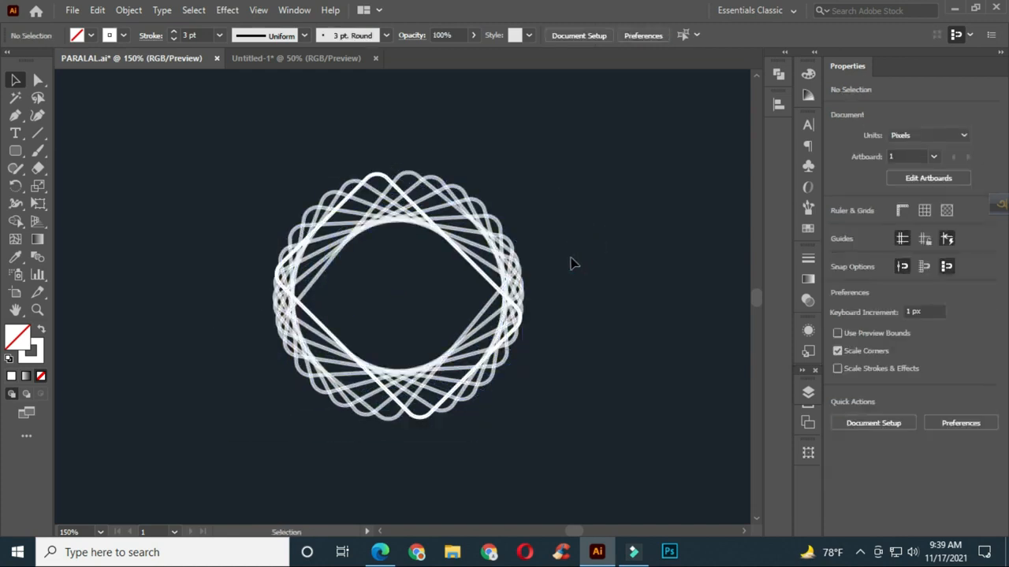
# Convert the strokes of all rectangles in the ring to outlined shapes with Outline Stroke.
pyautogui.moveTo(277, 164); pyautogui.dragTo(392, 299)
pyautogui.click(129, 10)
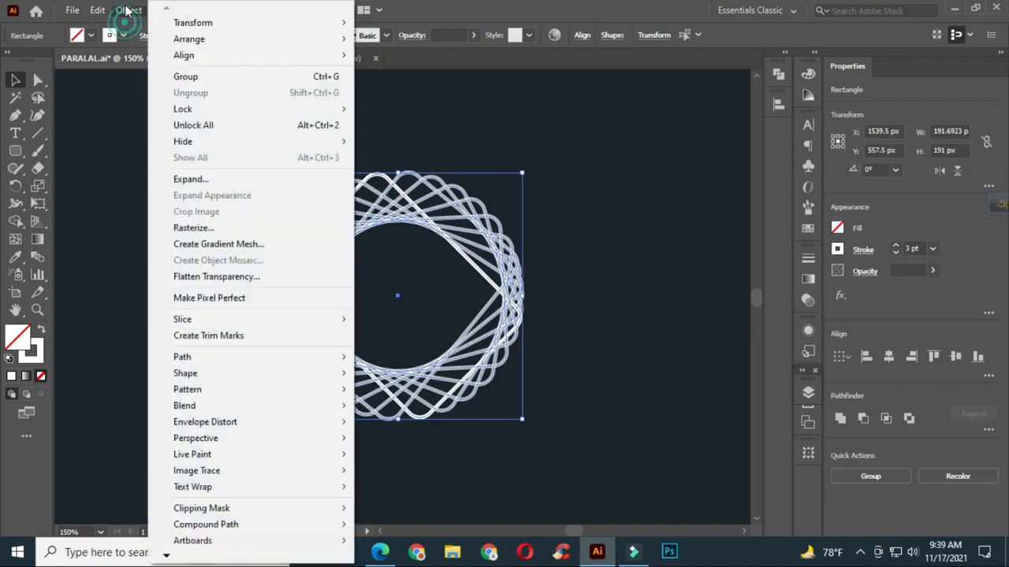
pyautogui.moveTo(234, 359)
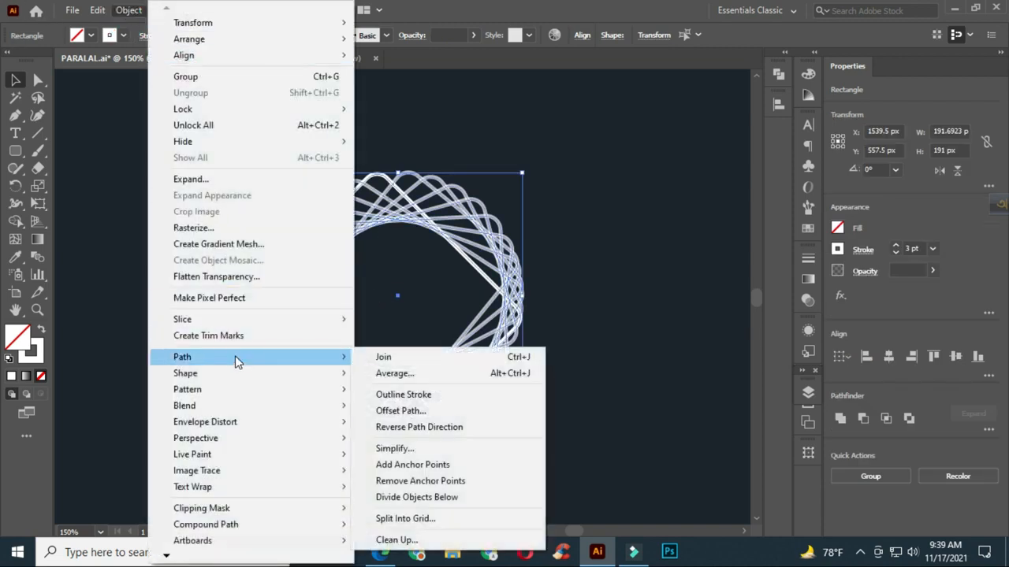
pyautogui.click(412, 401)
pyautogui.click(637, 223)
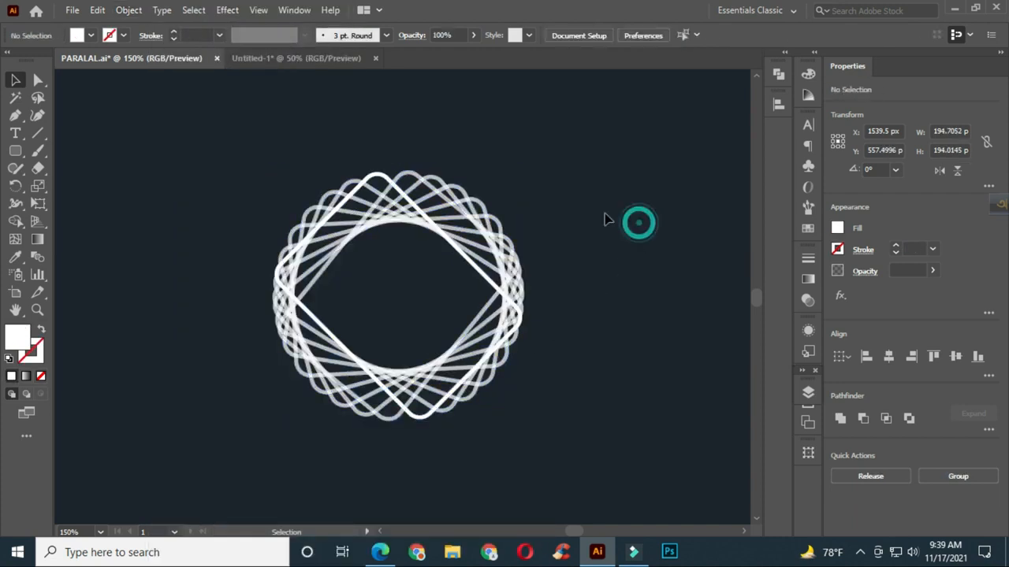
# Move the outlined ring slightly upward and scale it down proportionally to about 164 × 163 px.
pyautogui.click(516, 293)
pyautogui.moveTo(513, 284); pyautogui.dragTo(513, 253)
pyautogui.moveTo(525, 388); pyautogui.dragTo(504, 366)
pyautogui.click(558, 289)
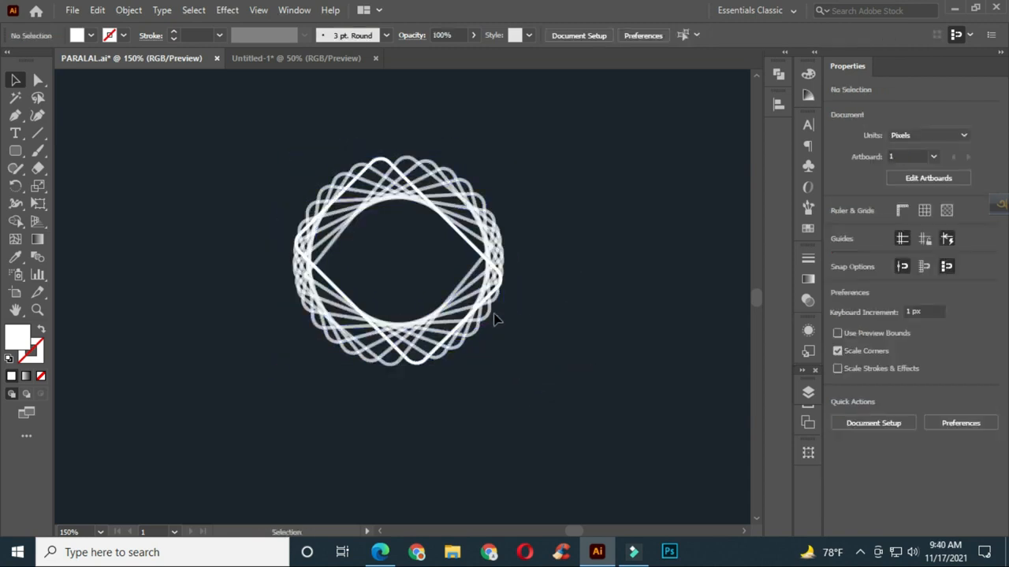
pyautogui.moveTo(463, 316); pyautogui.dragTo(479, 313)
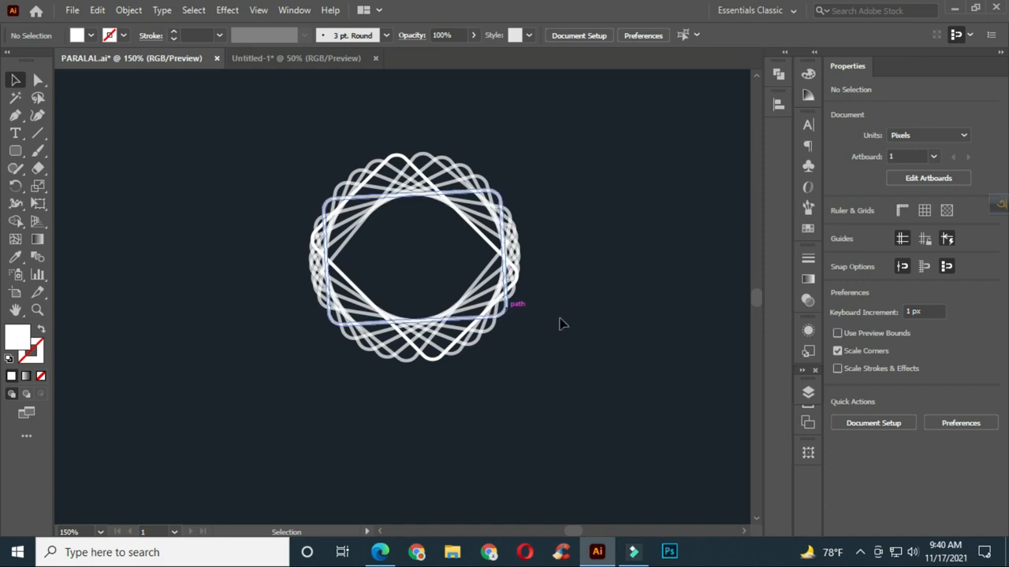
# Add a point-text object reading "PARALLEL" near the lower part of the ring.
pyautogui.click(19, 134)
pyautogui.click(92, 138)
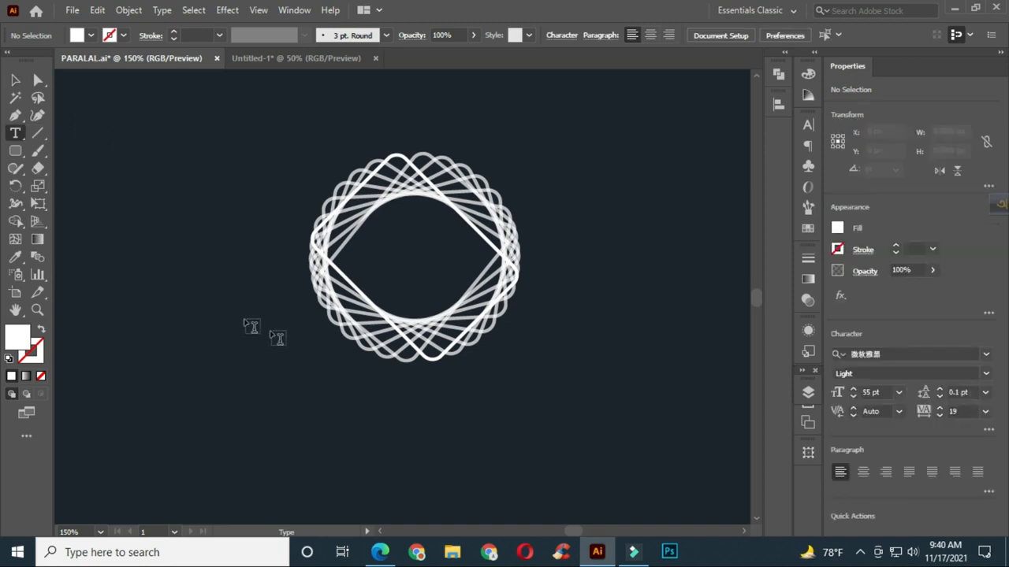
pyautogui.click(350, 401)
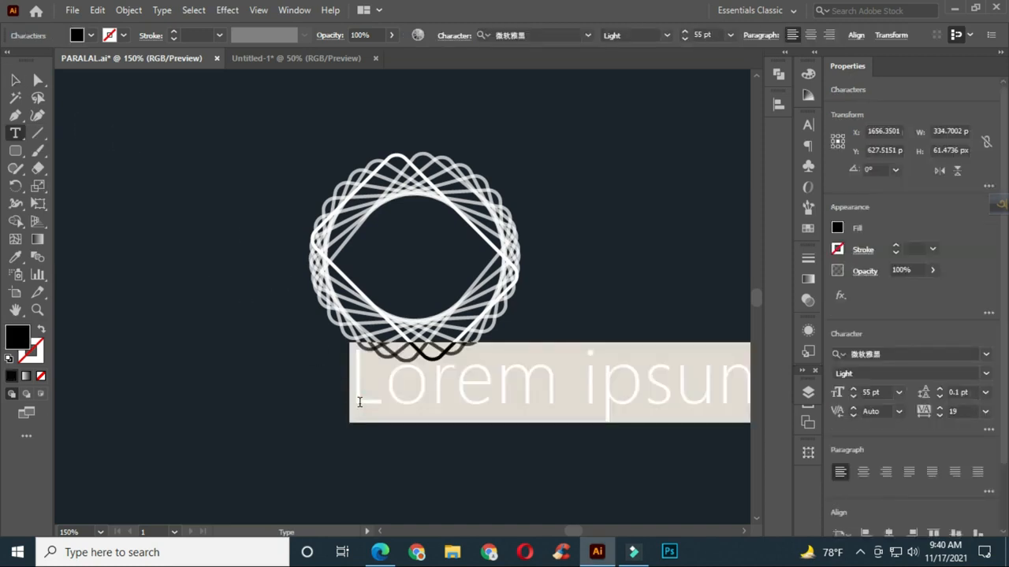
pyautogui.press('BackSpace')
pyautogui.write('PARALLEL')
pyautogui.click(15, 79)
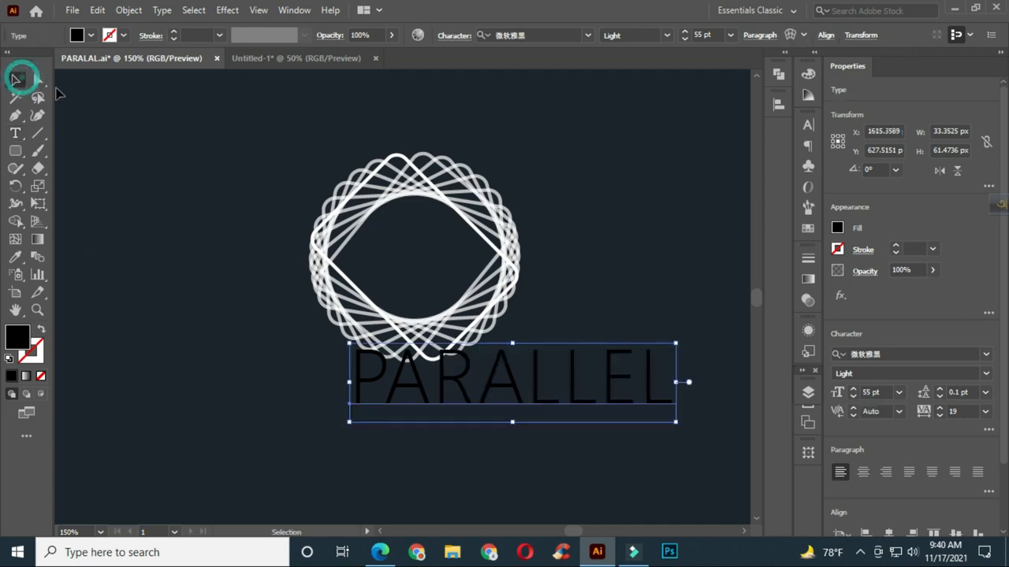
pyautogui.click(175, 151)
# Fill the PARALLEL text with white and move it clear below the ring.
pyautogui.click(620, 330)
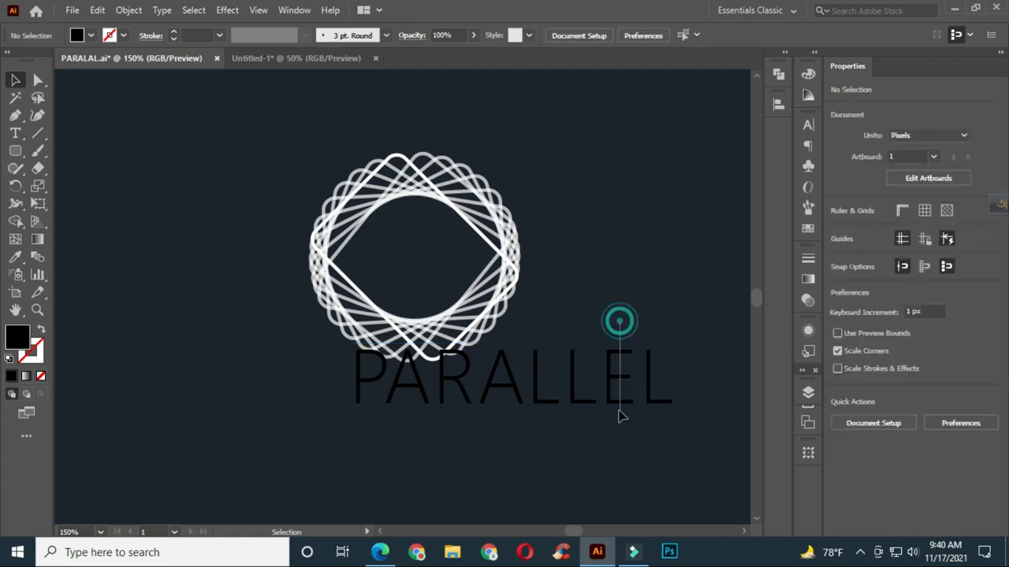
pyautogui.click(91, 35)
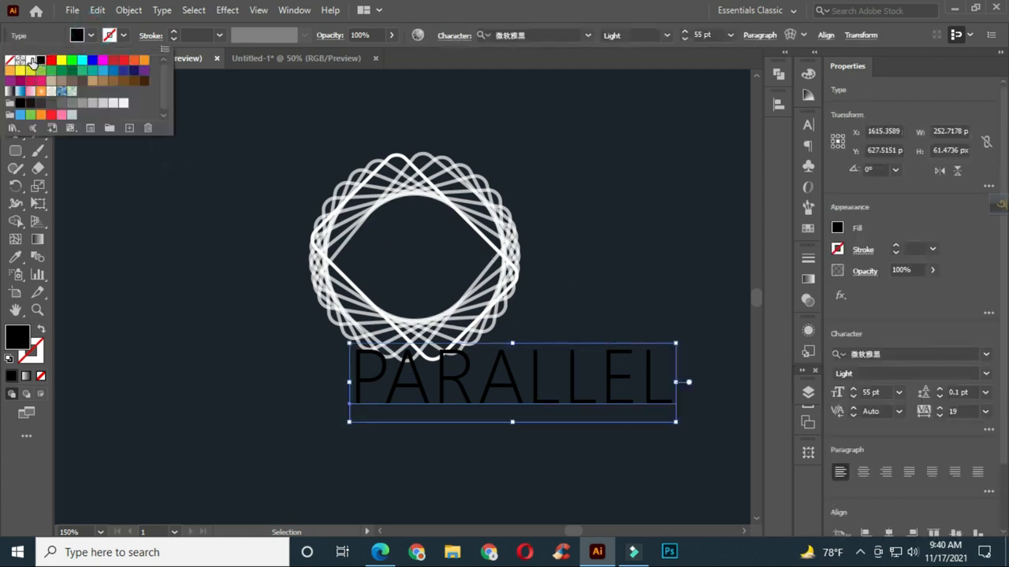
pyautogui.click(36, 61)
pyautogui.press('space')
pyautogui.moveTo(198, 278); pyautogui.dragTo(157, 216)
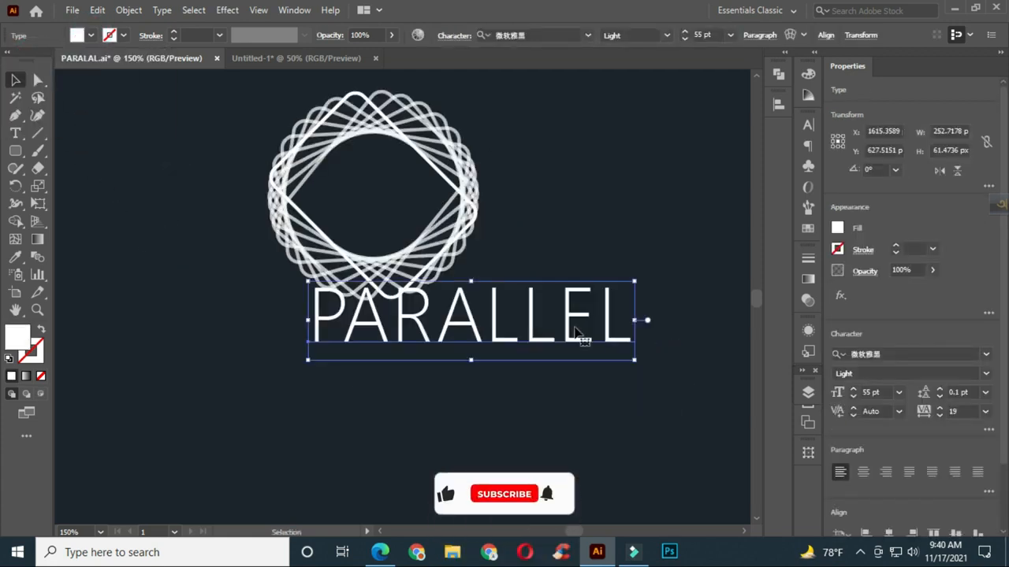
pyautogui.moveTo(536, 353); pyautogui.dragTo(489, 373)
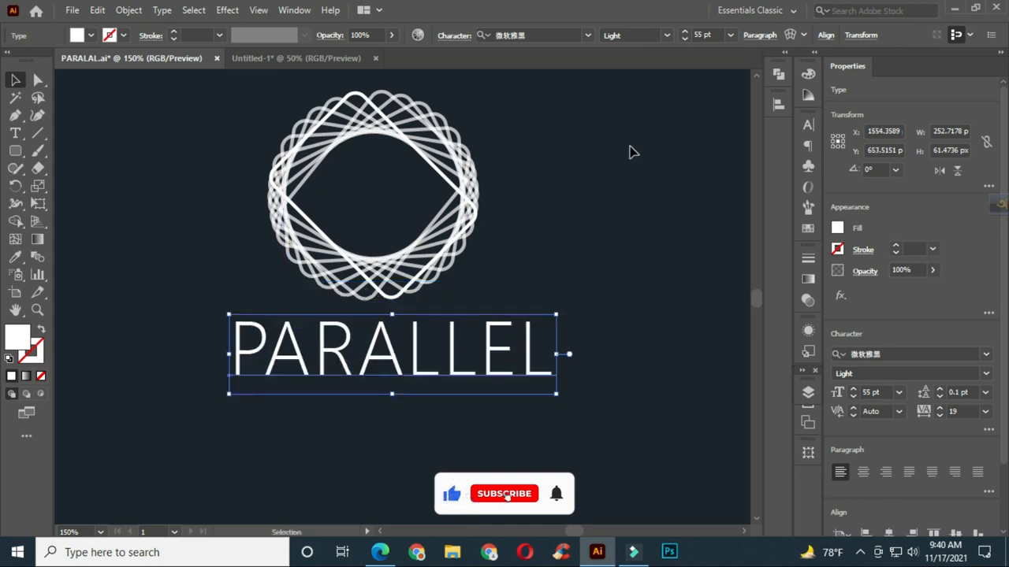
# Set the PARALLEL text's font size to 40 pt and centre it roughly under the ring.
pyautogui.click(704, 35)
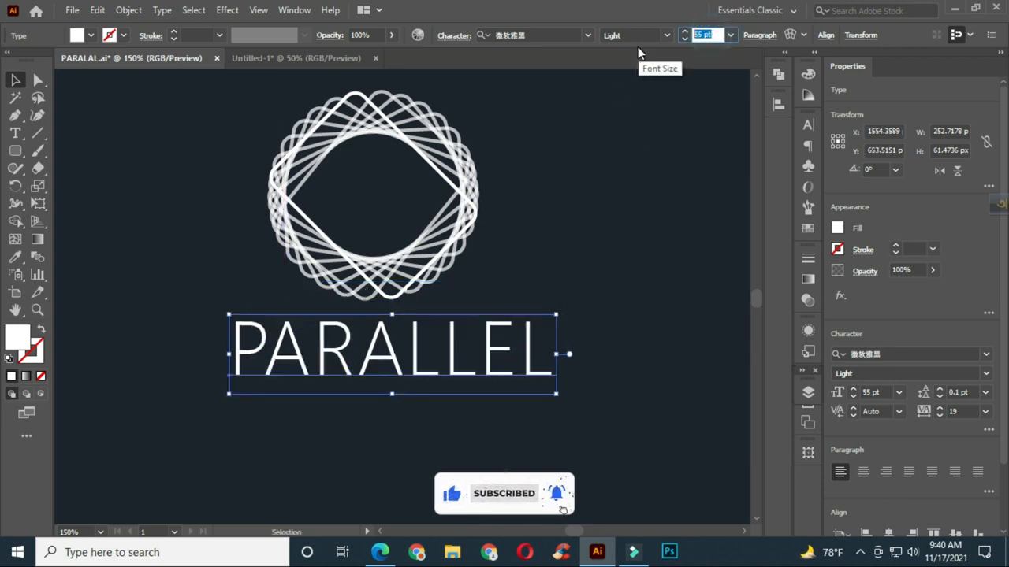
pyautogui.write('40')
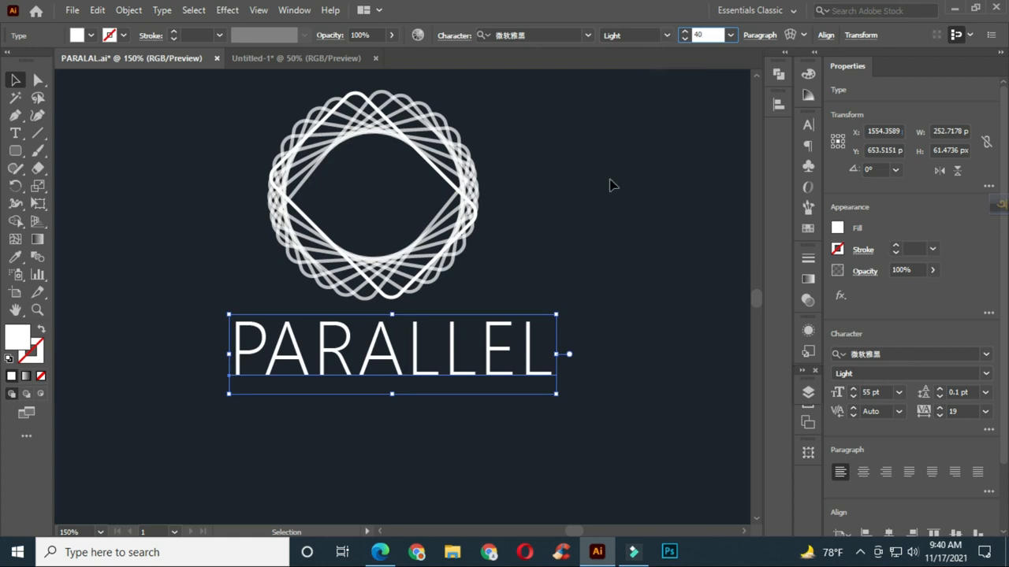
pyautogui.click(605, 229)
pyautogui.moveTo(492, 318); pyautogui.dragTo(541, 322)
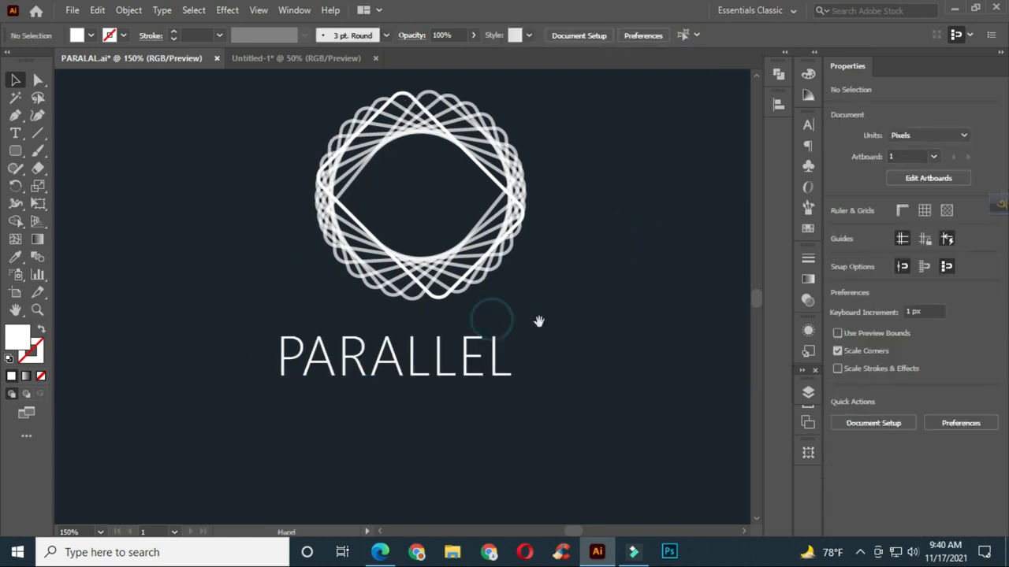
pyautogui.moveTo(471, 364); pyautogui.dragTo(501, 364)
pyautogui.click(607, 300)
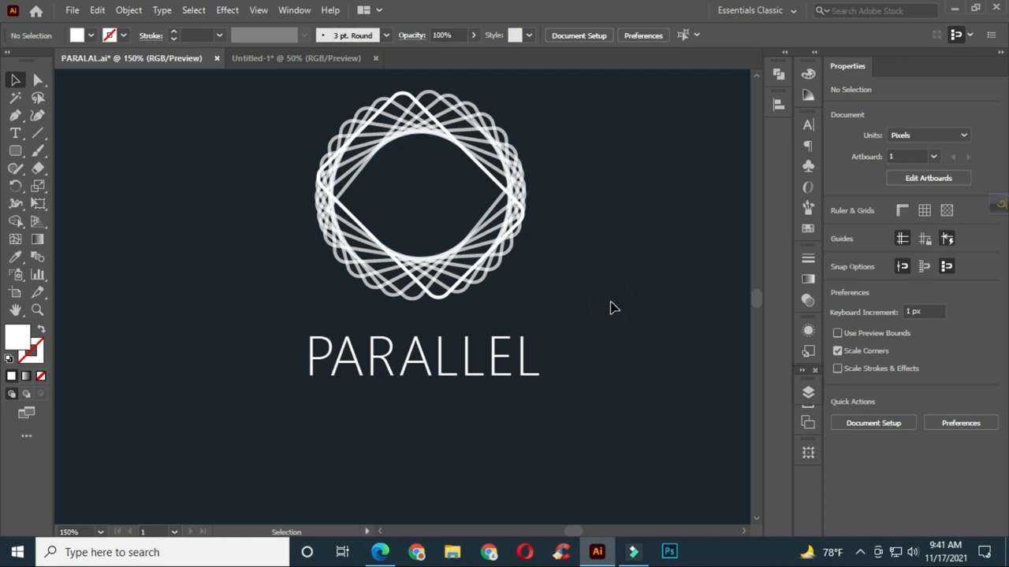
# Set the tracking of the PARALLEL text to 500.
pyautogui.click(523, 353)
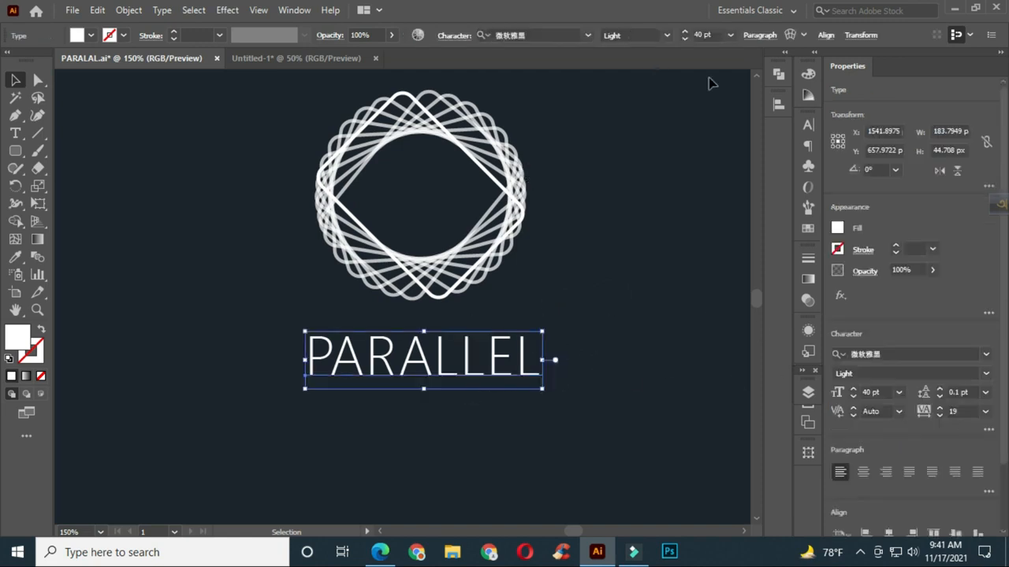
pyautogui.click(808, 124)
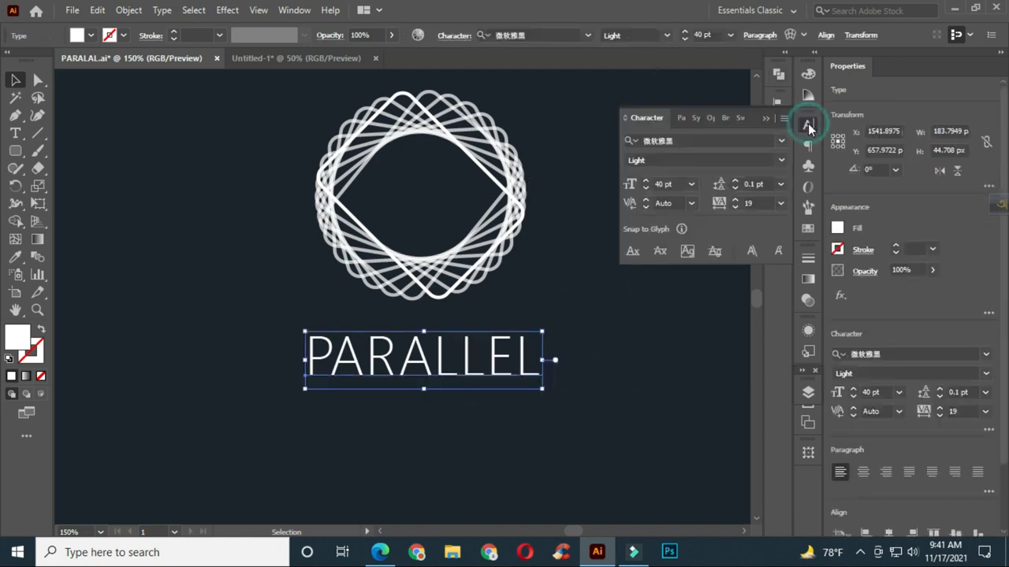
pyautogui.click(757, 202)
pyautogui.write('500')
pyautogui.click(630, 338)
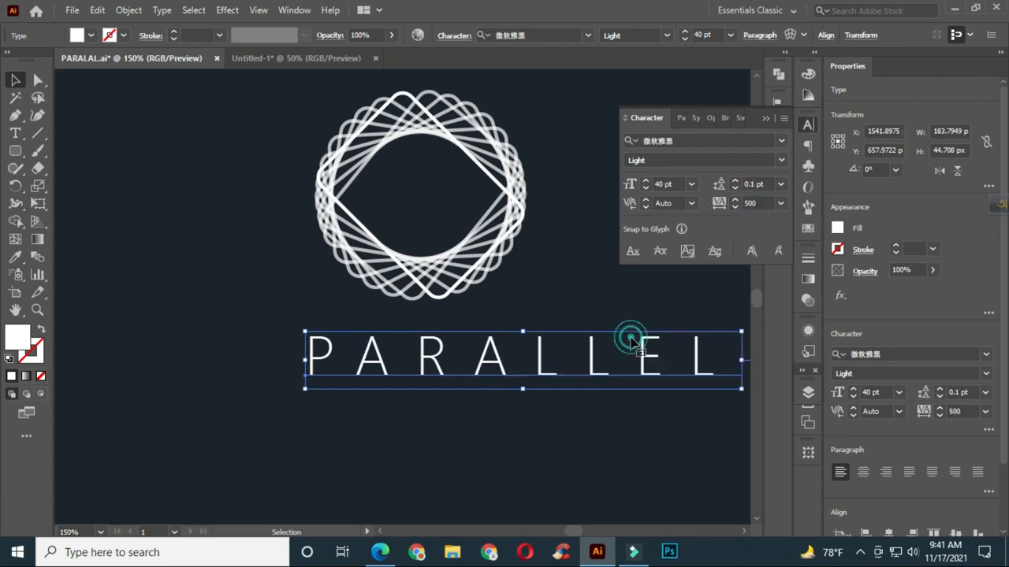
pyautogui.click(761, 119)
# Shift the widely spaced PARALLEL text back under the ring and set its font size to 30 pt.
pyautogui.moveTo(649, 226); pyautogui.dragTo(630, 163)
pyautogui.click(597, 292)
pyautogui.moveTo(570, 302); pyautogui.dragTo(503, 299)
pyautogui.click(717, 37)
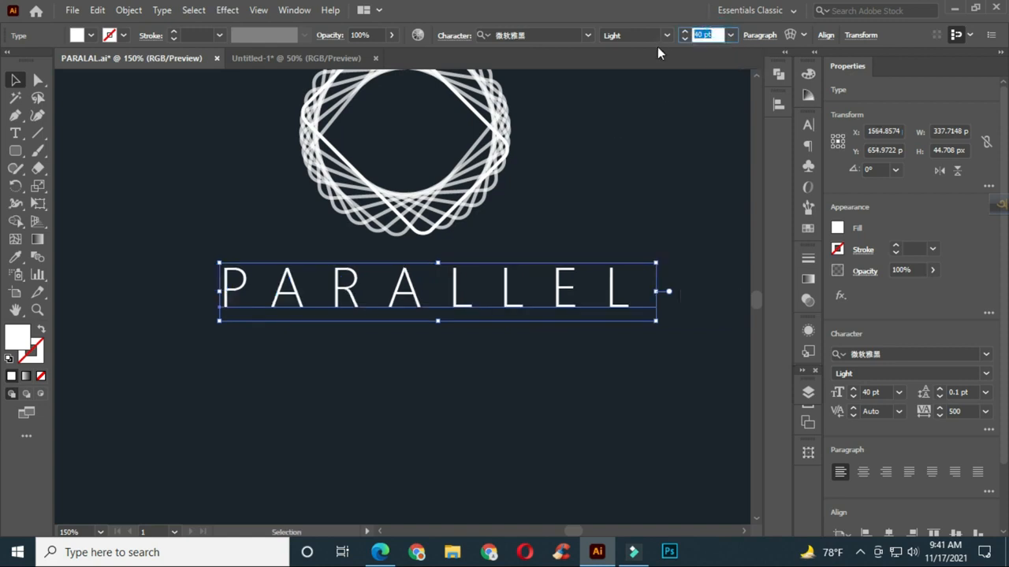
pyautogui.write('30')
pyautogui.click(617, 186)
pyautogui.moveTo(574, 216); pyautogui.dragTo(544, 282)
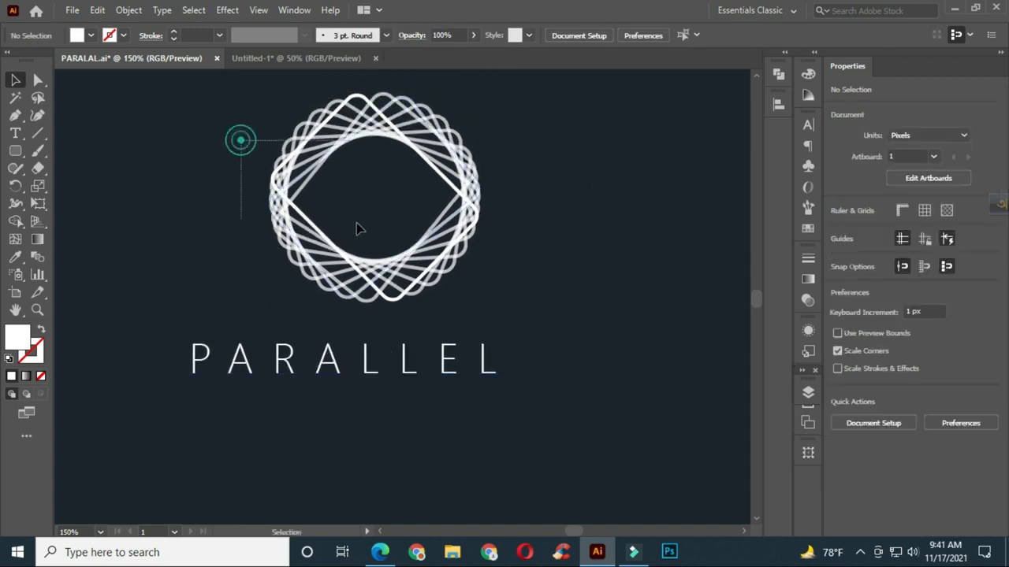
pyautogui.click(322, 168)
pyautogui.rightClick(310, 151)
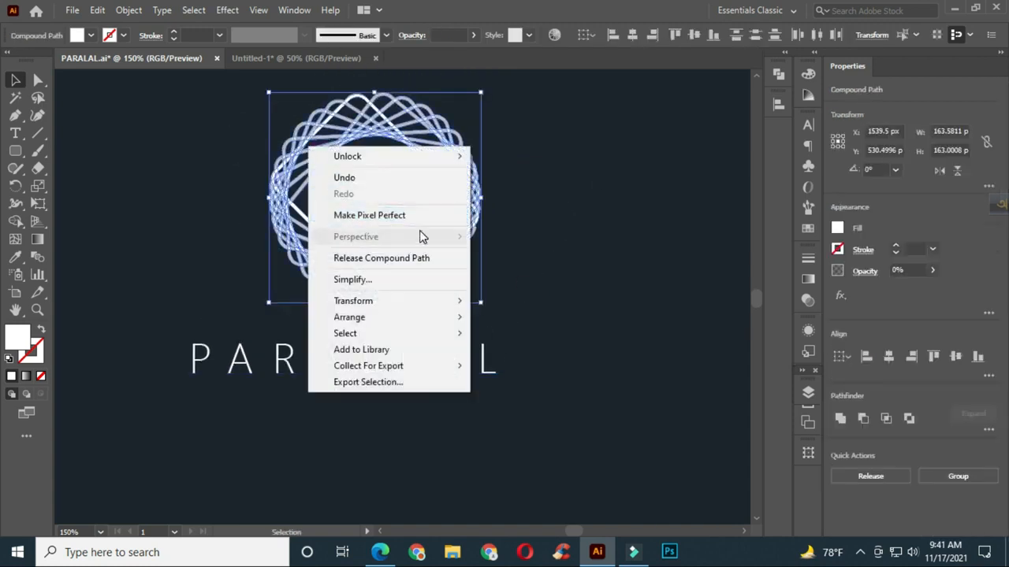
pyautogui.click(533, 201)
# Align the PARALLEL text horizontally under the ring by eye and set its font style to Regular.
pyautogui.moveTo(509, 200); pyautogui.dragTo(547, 244)
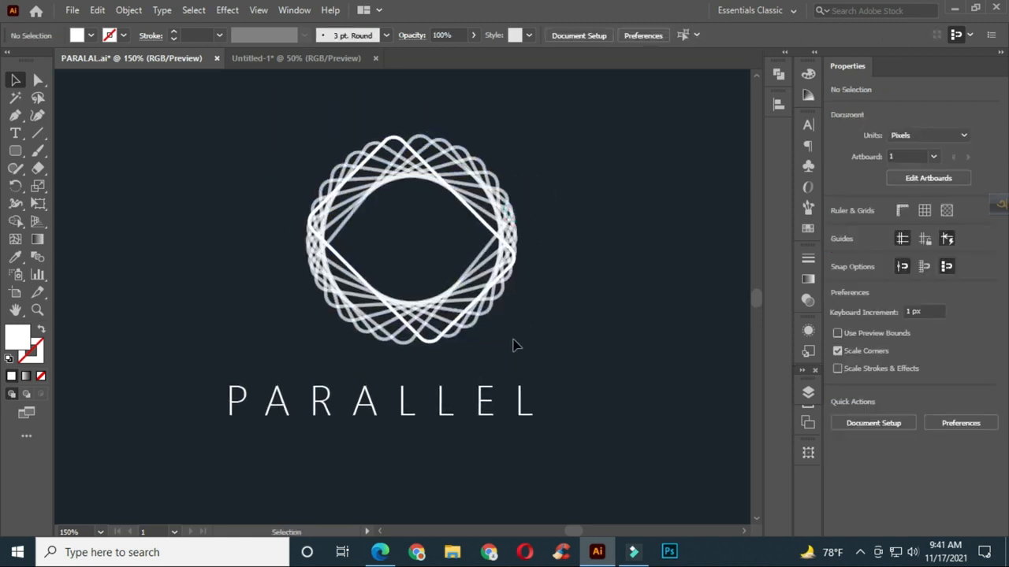
pyautogui.moveTo(442, 403); pyautogui.dragTo(477, 404)
pyautogui.click(568, 300)
pyautogui.click(476, 402)
pyautogui.click(667, 35)
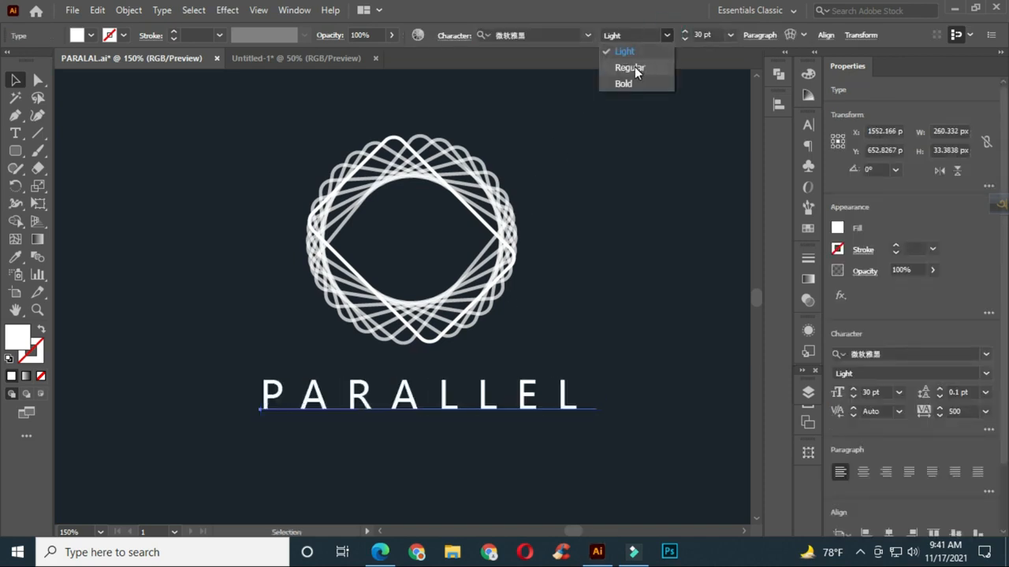
pyautogui.click(635, 66)
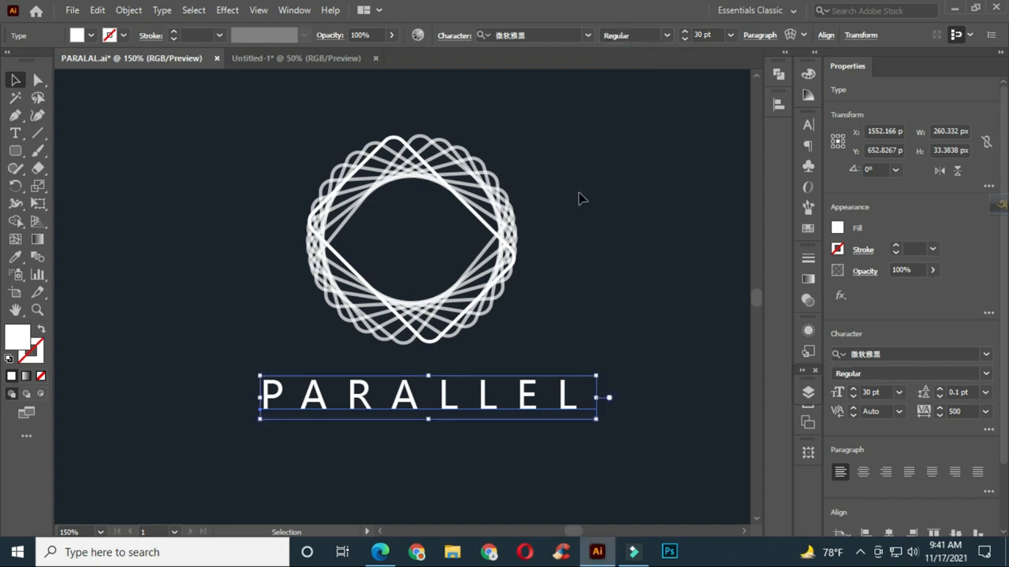
pyautogui.click(574, 207)
# Nudge the PARALLEL text slightly to the left to fine-tune its centring beneath the ring.
pyautogui.scroll(-1, 572, 223)
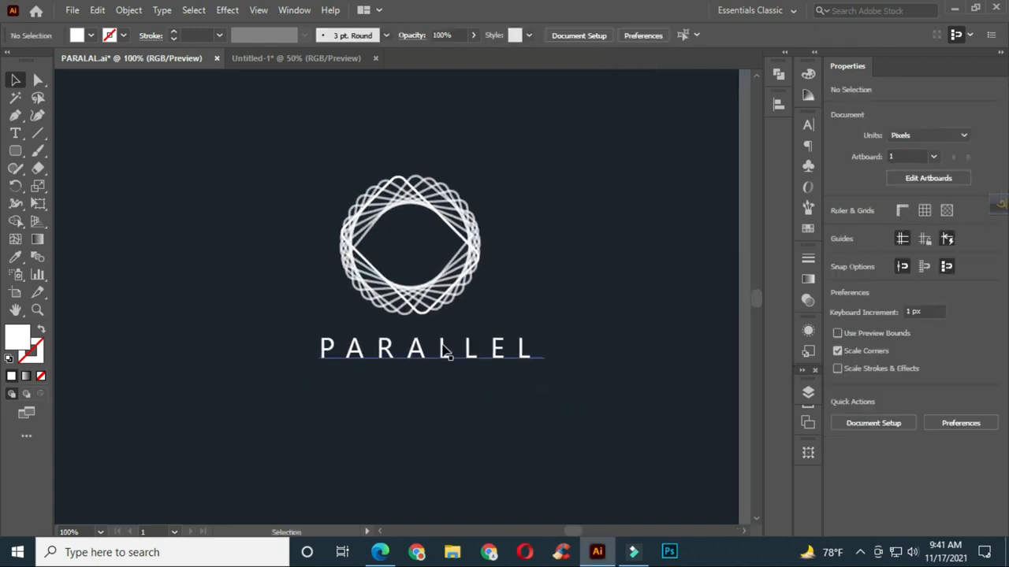
pyautogui.click(441, 345)
pyautogui.moveTo(441, 349); pyautogui.dragTo(437, 349)
pyautogui.click(509, 126)
# Group all the outlined paths of the ring into one object.
pyautogui.click(456, 223)
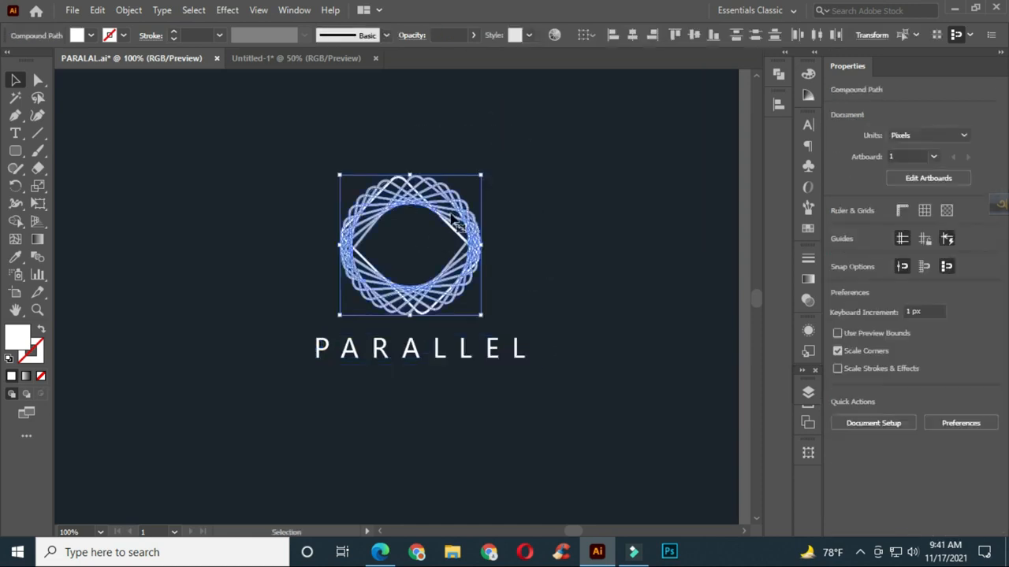
pyautogui.hotkey('ctrl', 'g')
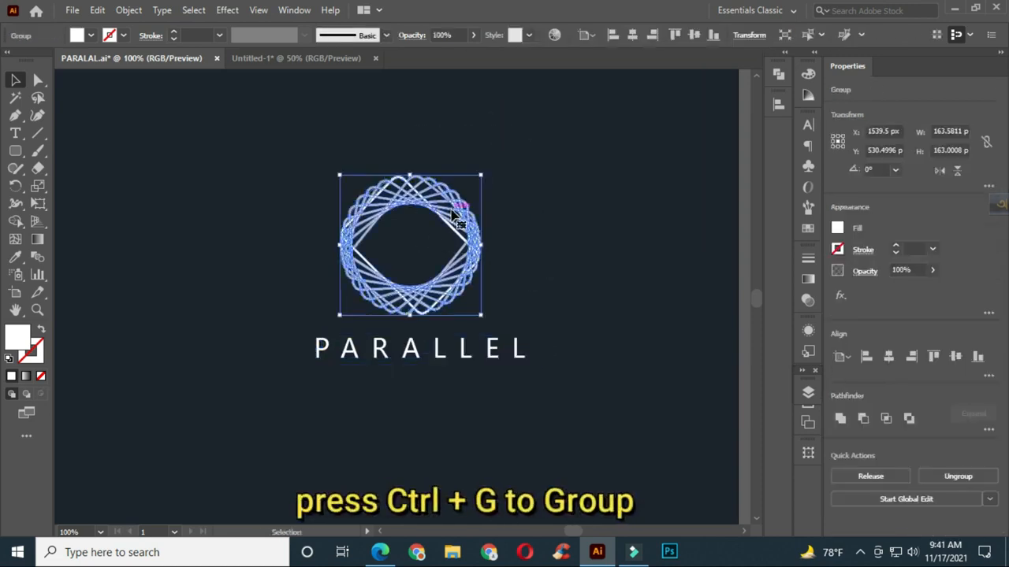
pyautogui.click(504, 234)
pyautogui.scroll(1, 457, 365)
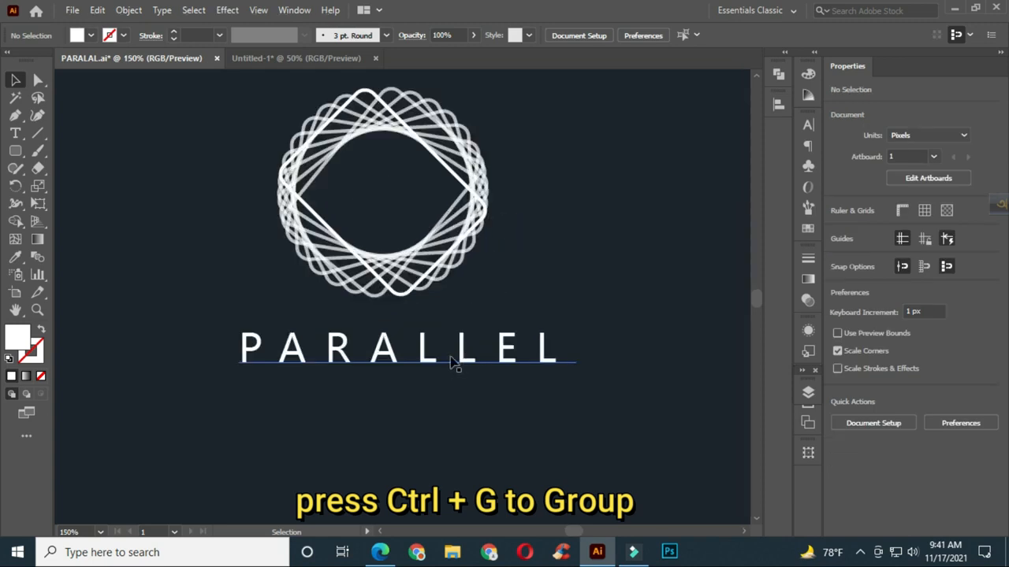
pyautogui.click(426, 358)
pyautogui.click(505, 272)
# Add a separate point-text object reading "LOGO" in the empty area to the upper left of the ring.
pyautogui.scroll(-1, 505, 272)
pyautogui.moveTo(401, 293); pyautogui.dragTo(463, 350)
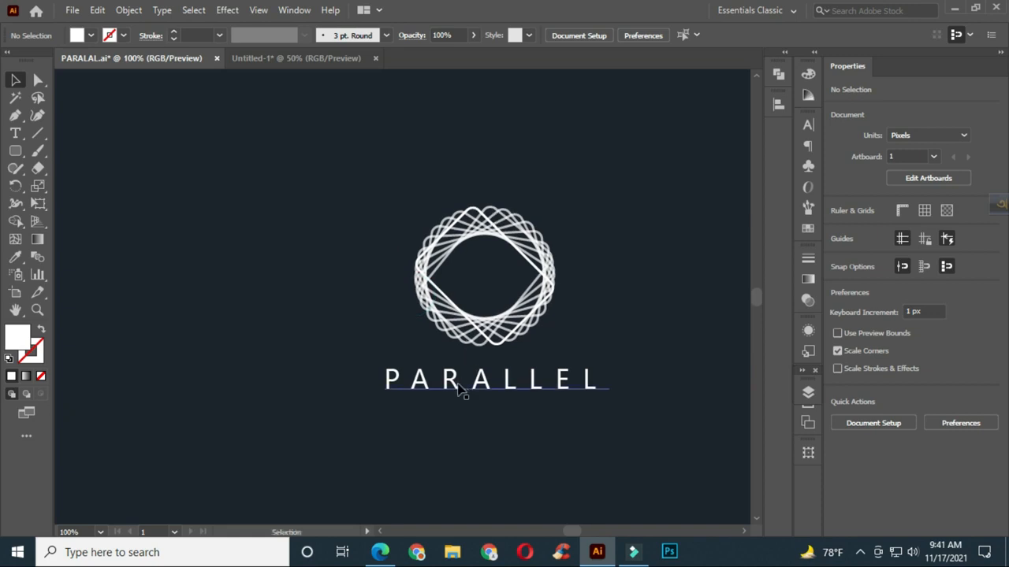
pyautogui.click(16, 133)
pyautogui.click(211, 206)
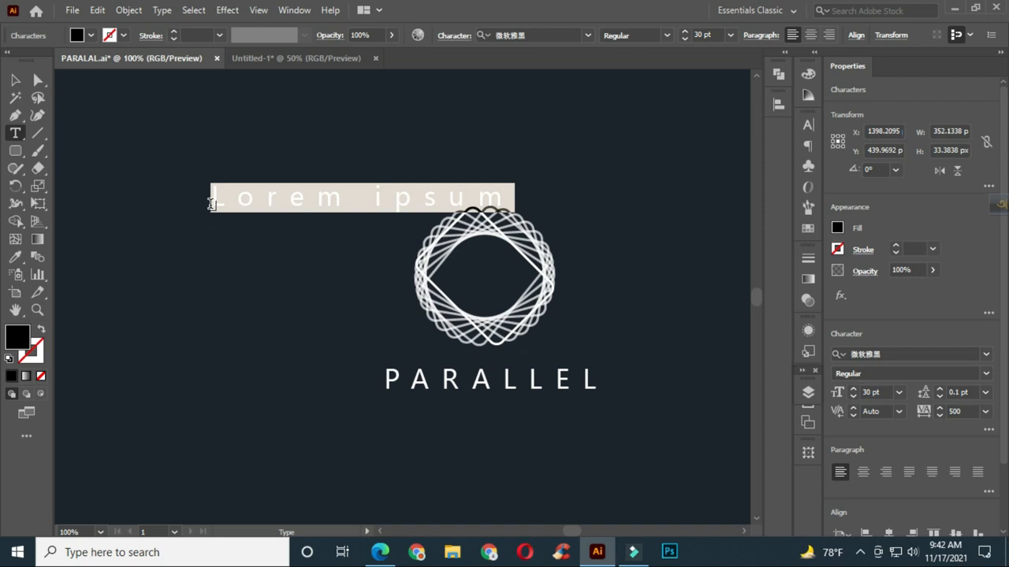
pyautogui.write('LODO')
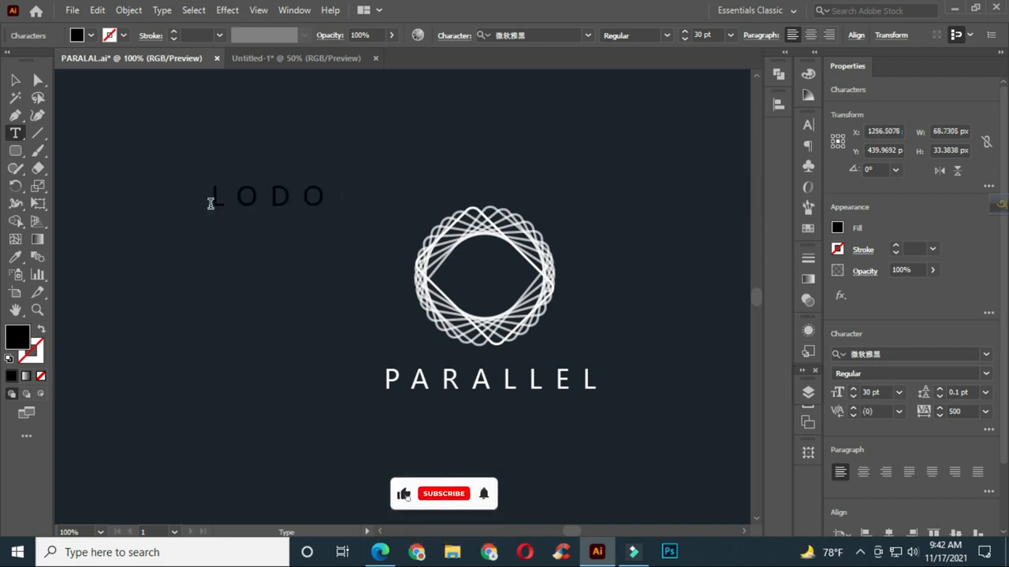
pyautogui.write('GO')
pyautogui.click(14, 79)
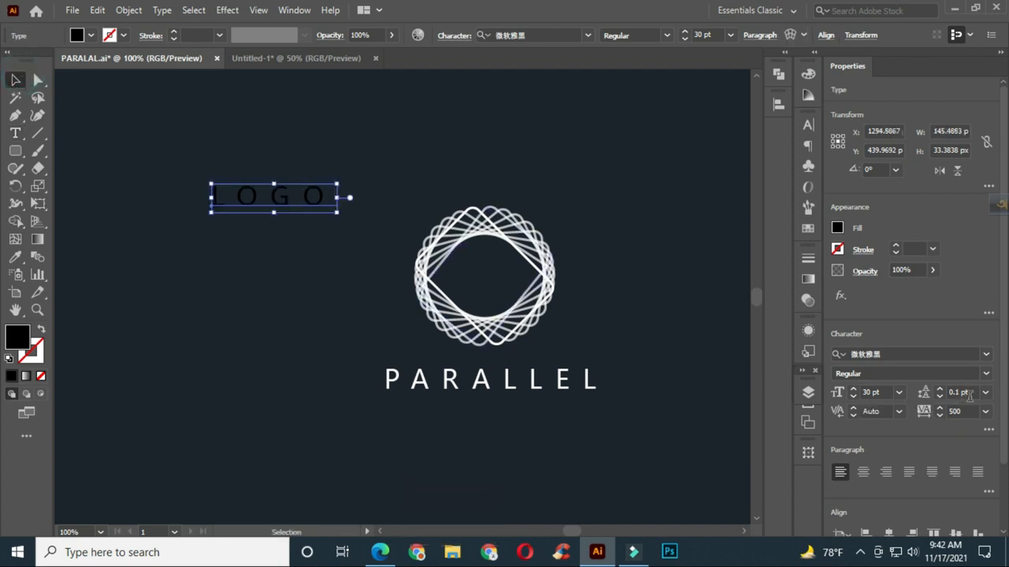
# Set the LOGO text's tracking to 0 and enlarge it to about 74 pt beside the ring.
pyautogui.click(955, 412)
pyautogui.write('0')
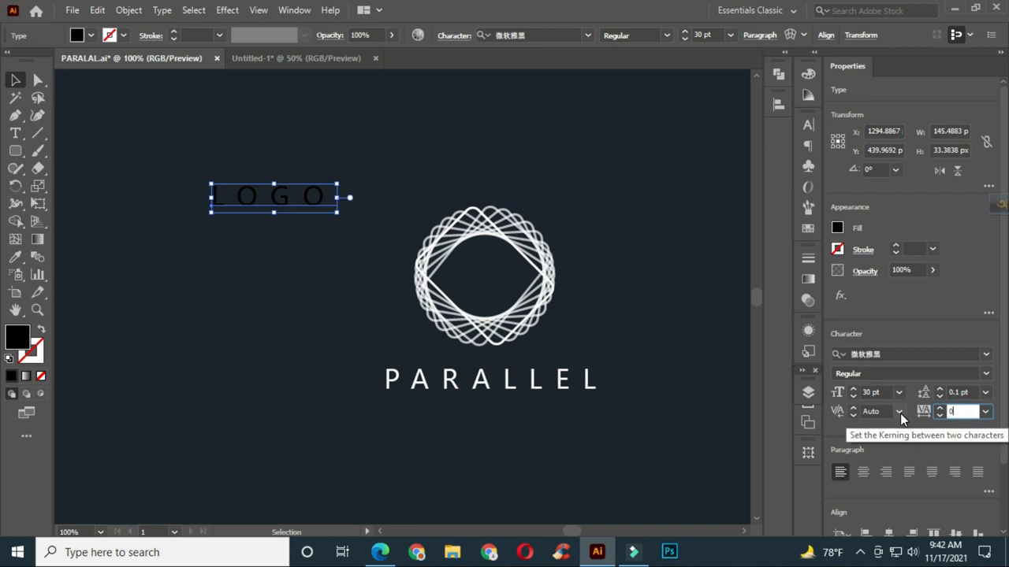
pyautogui.click(459, 144)
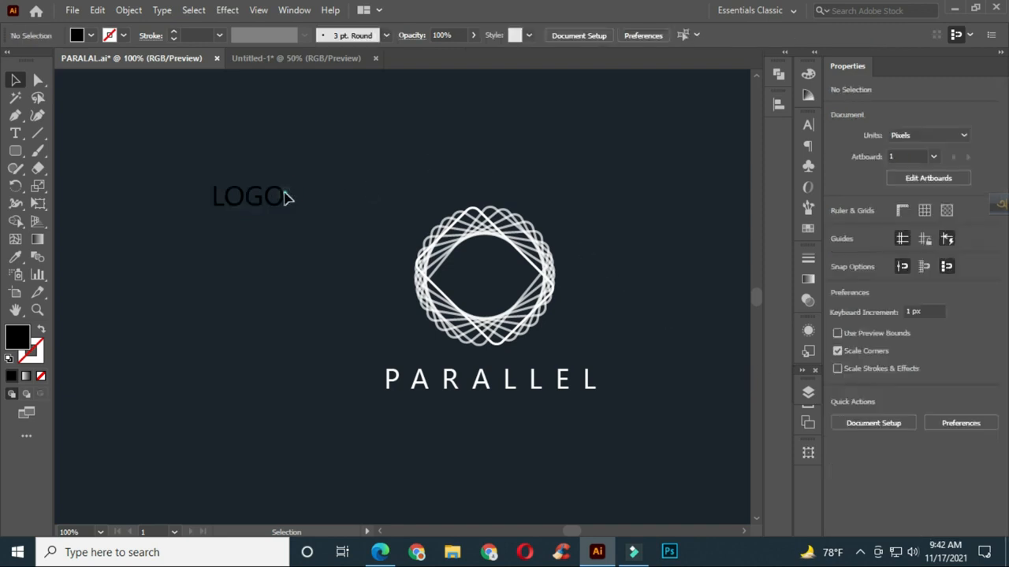
pyautogui.moveTo(229, 153); pyautogui.dragTo(339, 234)
pyautogui.moveTo(276, 223); pyautogui.dragTo(308, 273)
# Set the LOGO text's font style to Bold and its fill colour to white.
pyautogui.click(667, 35)
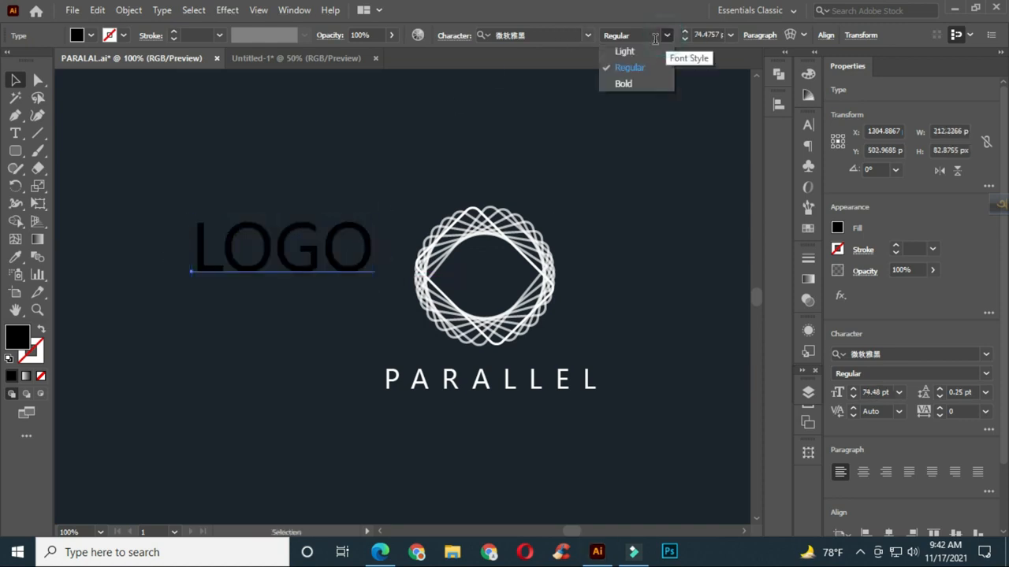
pyautogui.click(630, 83)
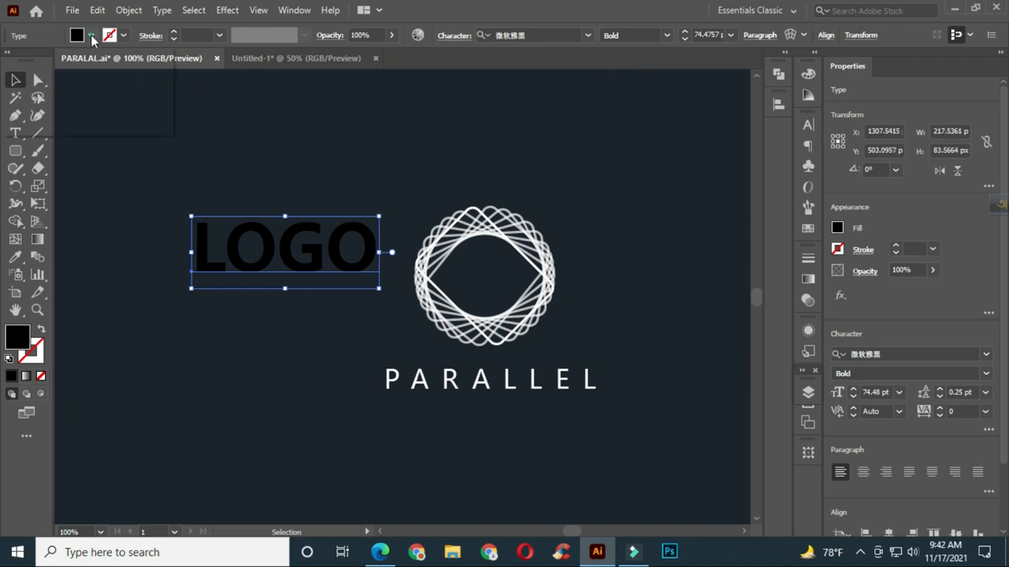
pyautogui.click(92, 35)
pyautogui.click(31, 62)
pyautogui.click(229, 133)
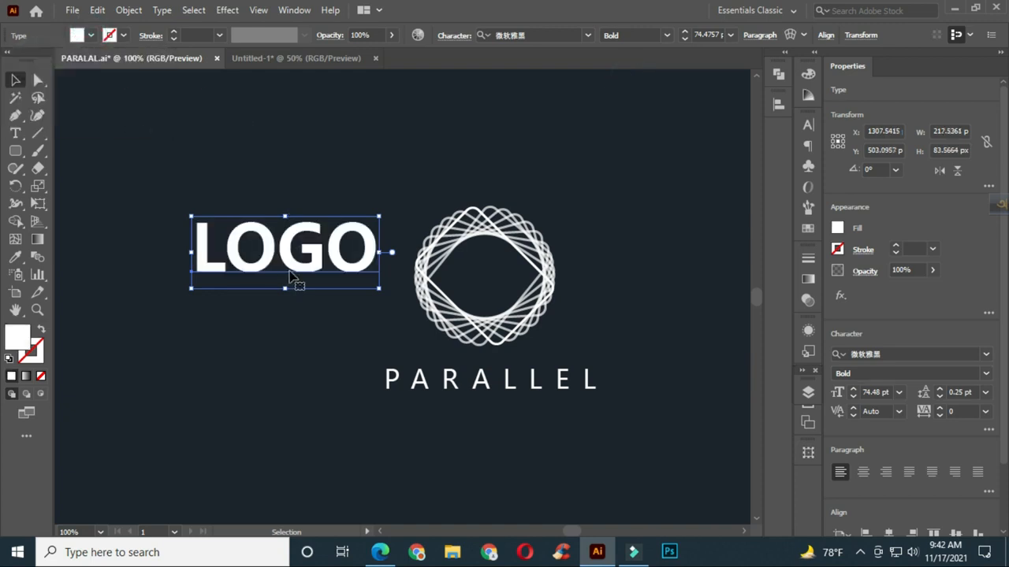
# Duplicate the LOGO text directly beneath the original and change the copy's wording to "DESIGN".
pyautogui.moveTo(290, 264); pyautogui.dragTo(299, 317)
pyautogui.doubleClick(375, 314)
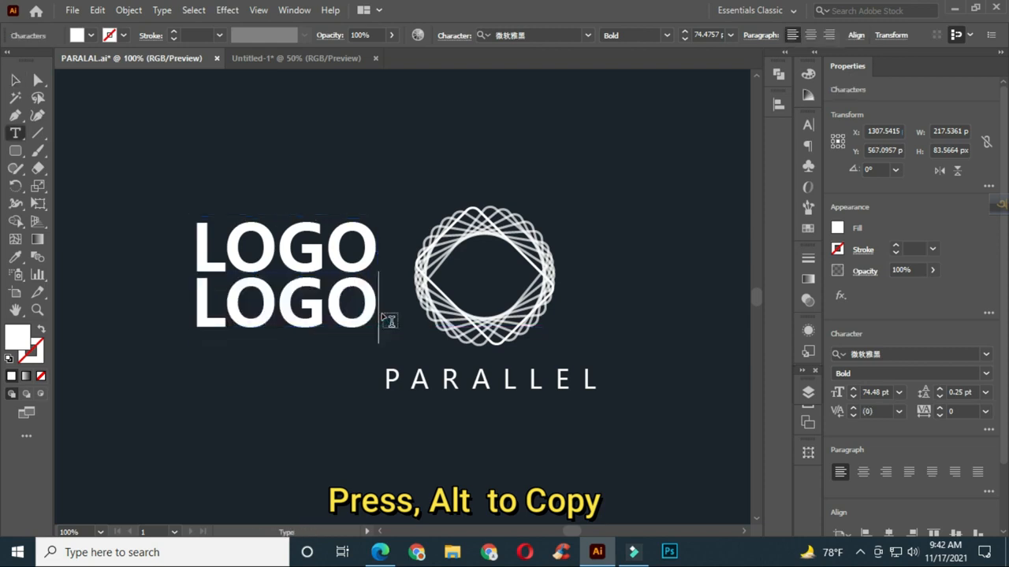
pyautogui.press('BackSpace')
pyautogui.press('BackSpace')
pyautogui.press('BackSpace')
pyautogui.press('BackSpace')
pyautogui.write('DE')
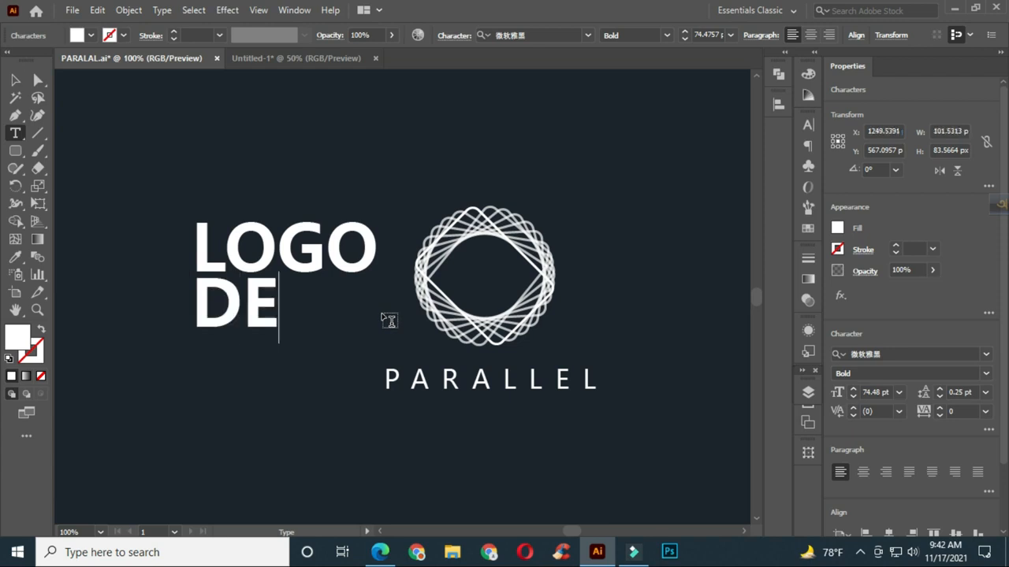
pyautogui.write('SIGN')
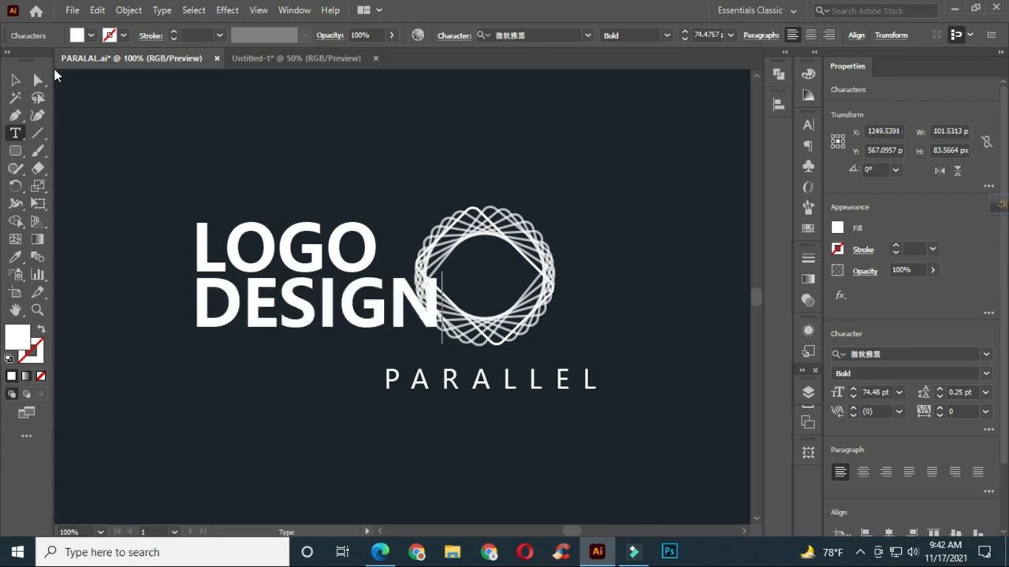
# Set the DESIGN text's font style to Light.
pyautogui.click(16, 79)
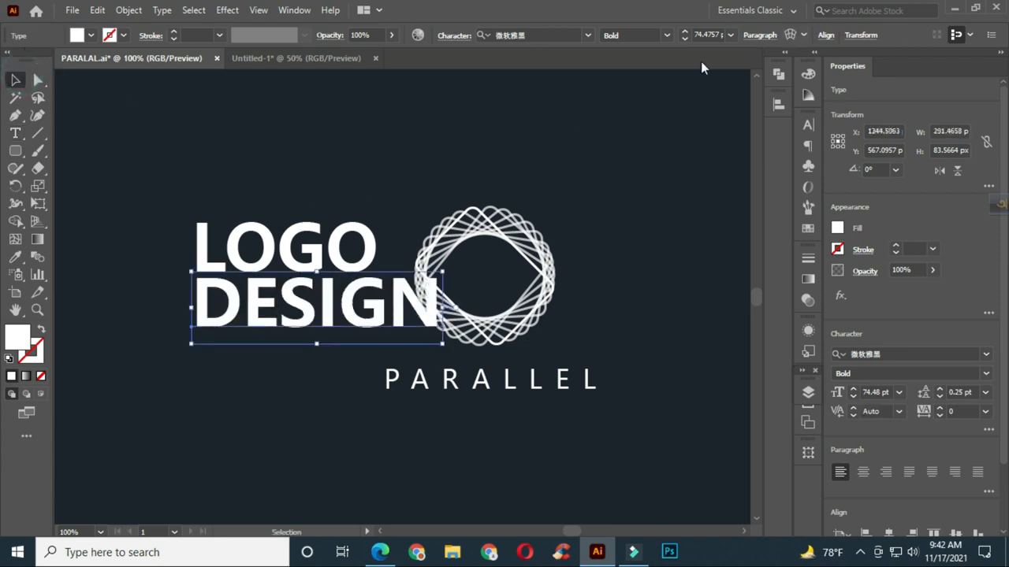
pyautogui.click(666, 36)
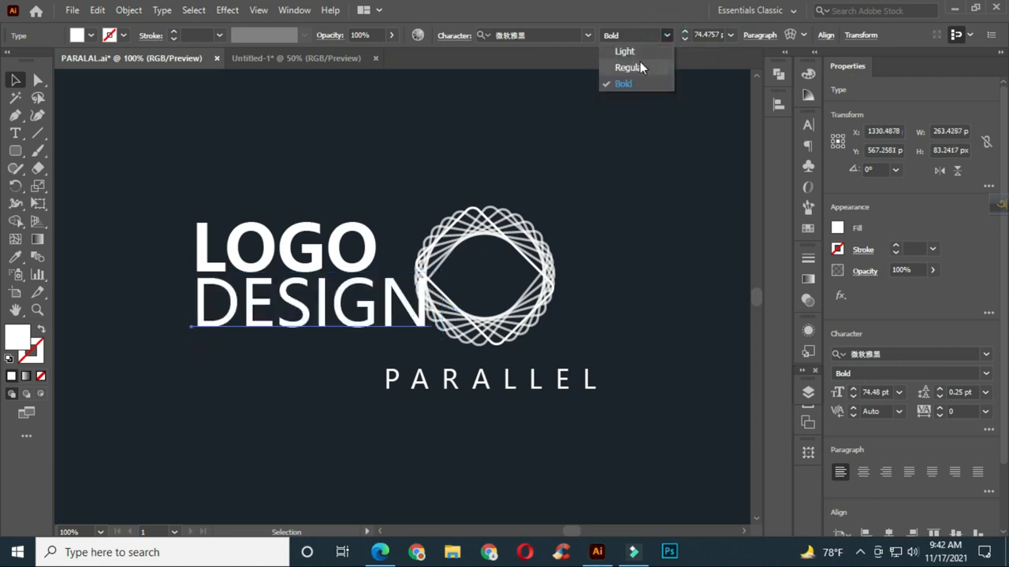
pyautogui.click(640, 52)
pyautogui.click(383, 168)
# Move the LOGO and DESIGN lines together to the left, clear of the ring, and scale them down to about three quarters.
pyautogui.moveTo(253, 202); pyautogui.dragTo(331, 314)
pyautogui.moveTo(335, 267); pyautogui.dragTo(290, 272)
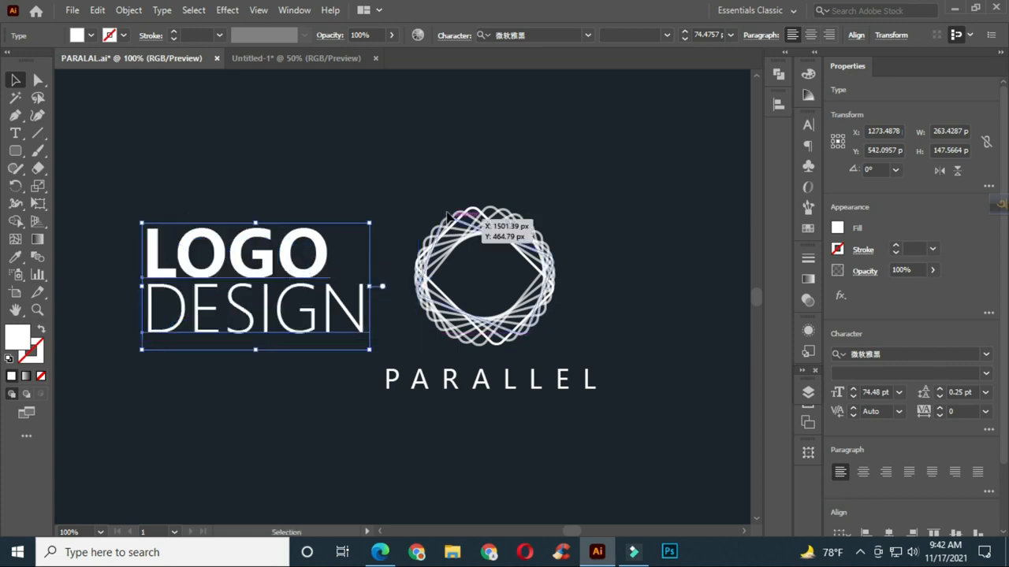
pyautogui.click(446, 206)
pyautogui.moveTo(244, 204); pyautogui.dragTo(352, 336)
pyautogui.click(389, 224)
pyautogui.moveTo(391, 286); pyautogui.dragTo(349, 256)
# Move the ring and its PARALLEL wordmark together slightly to the right, away from the LOGO DESIGN text.
pyautogui.moveTo(344, 198); pyautogui.dragTo(508, 377)
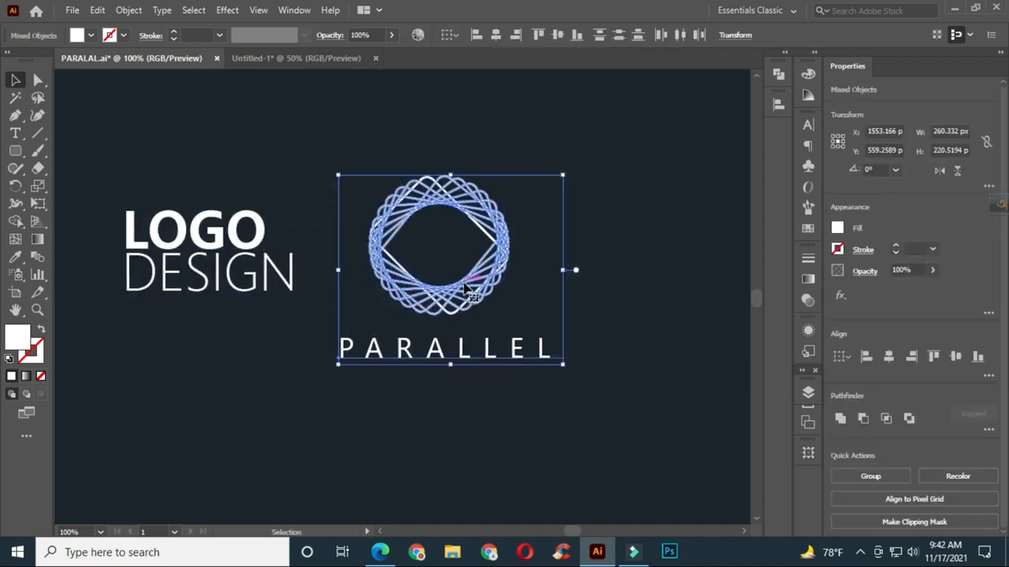
pyautogui.rightClick(464, 281)
pyautogui.click(511, 155)
pyautogui.moveTo(477, 307); pyautogui.dragTo(498, 302)
pyautogui.click(653, 187)
# Shift the LOGO DESIGN text slightly to the right, towards the ring.
pyautogui.moveTo(210, 171); pyautogui.dragTo(276, 311)
pyautogui.moveTo(258, 246); pyautogui.dragTo(275, 249)
pyautogui.click(351, 176)
# Scale up the LOGO DESIGN text, ring and PARALLEL wordmark together from their centre by about a third.
pyautogui.scroll(-2, 351, 177)
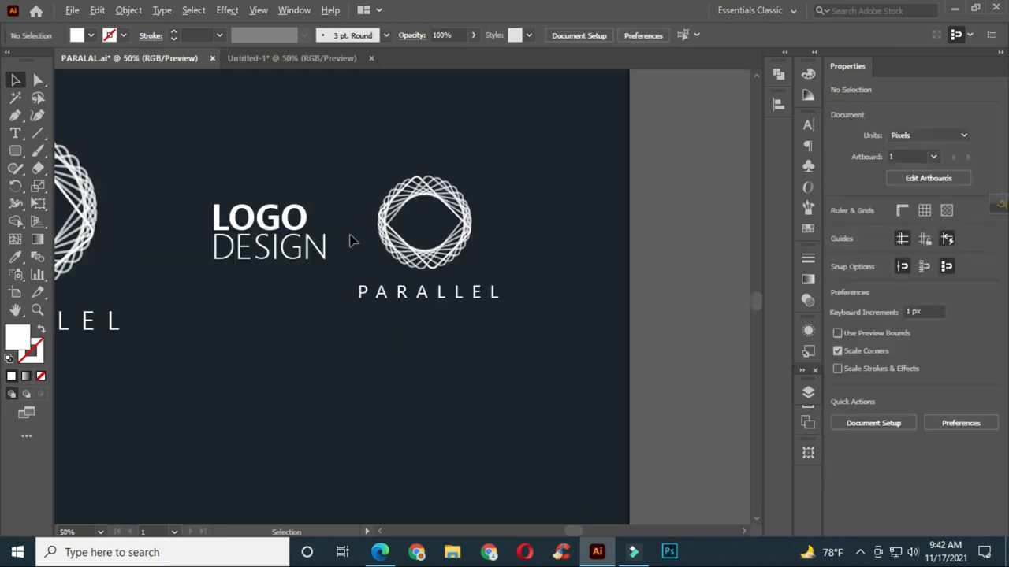
pyautogui.moveTo(264, 286); pyautogui.dragTo(320, 308)
pyautogui.moveTo(316, 179); pyautogui.dragTo(500, 326)
pyautogui.moveTo(524, 293); pyautogui.dragTo(564, 339)
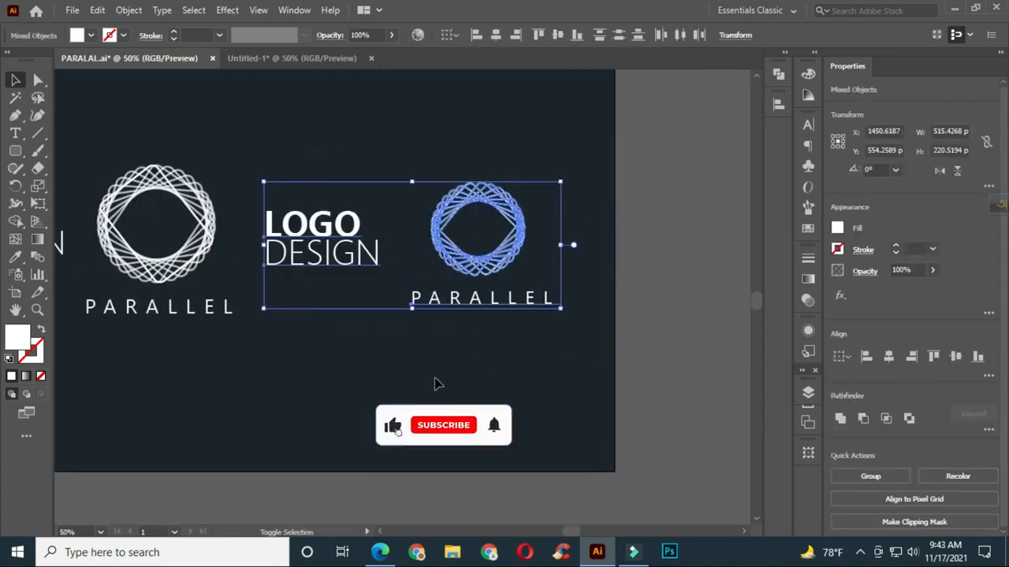
pyautogui.click(410, 378)
# Move the artboard's left-hand logo composition up and to the left, away from the right-hand one.
pyautogui.moveTo(370, 363); pyautogui.dragTo(443, 352)
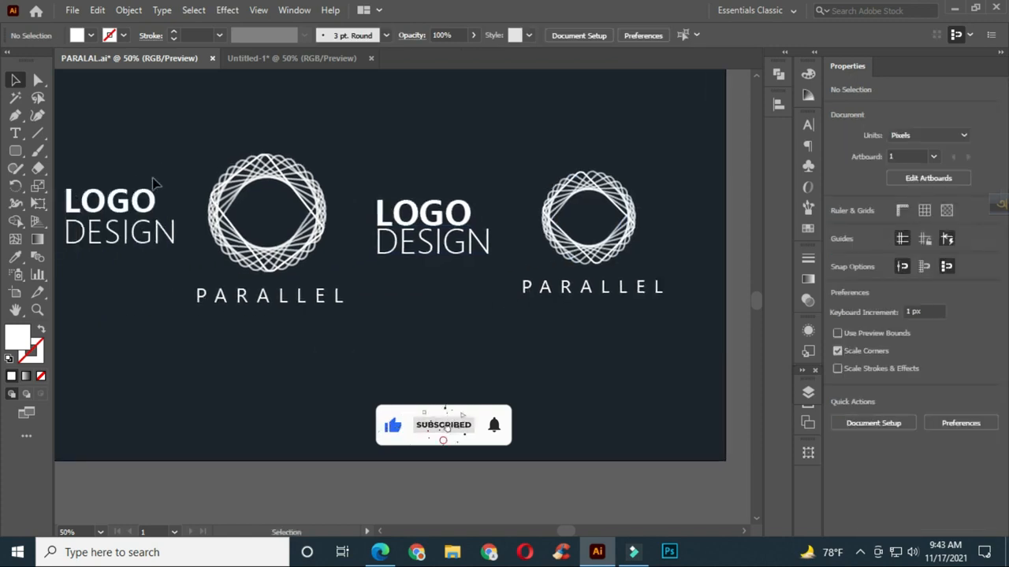
pyautogui.moveTo(436, 312); pyautogui.dragTo(512, 382)
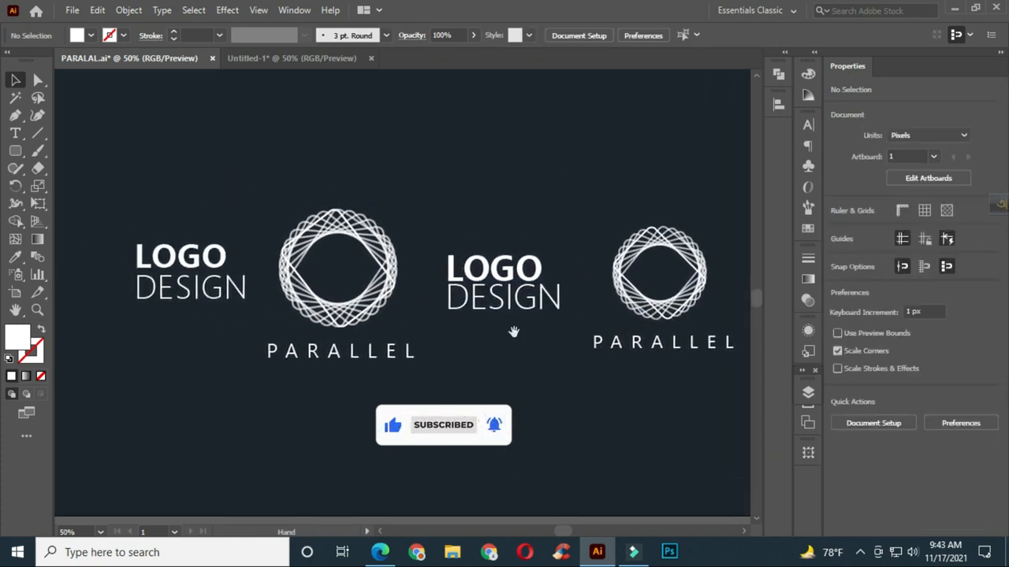
pyautogui.moveTo(186, 194); pyautogui.dragTo(266, 290)
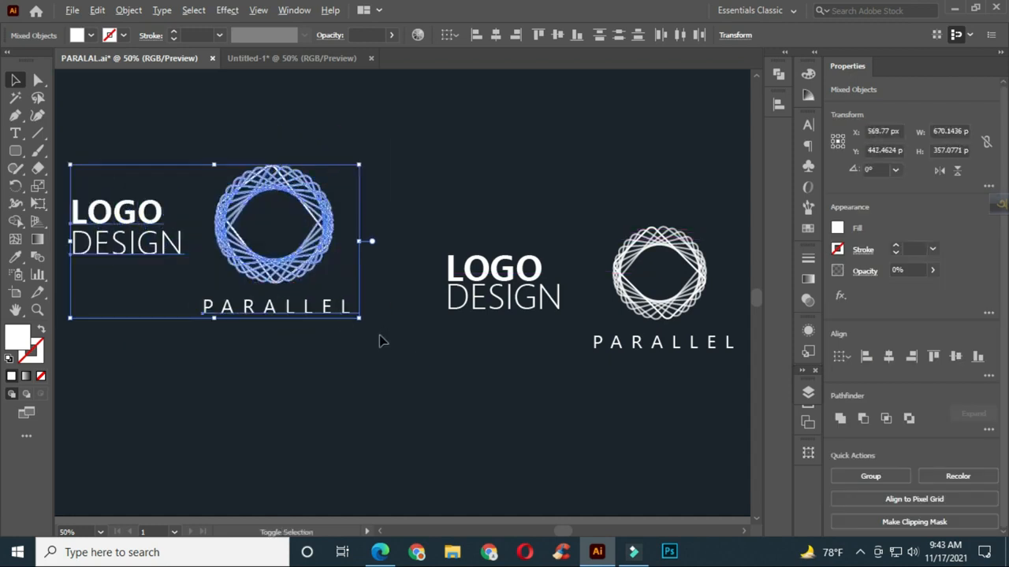
pyautogui.moveTo(358, 319)
pyautogui.mouseDown()
pyautogui.moveTo(367, 333)
pyautogui.moveTo(361, 319)
pyautogui.mouseUp()
# Enlarge the right-hand logo composition slightly and move it up and left, closer to the left-hand one.
pyautogui.moveTo(472, 216); pyautogui.dragTo(664, 347)
pyautogui.moveTo(445, 354); pyautogui.dragTo(419, 364)
pyautogui.moveTo(689, 310); pyautogui.dragTo(635, 280)
pyautogui.click(425, 410)
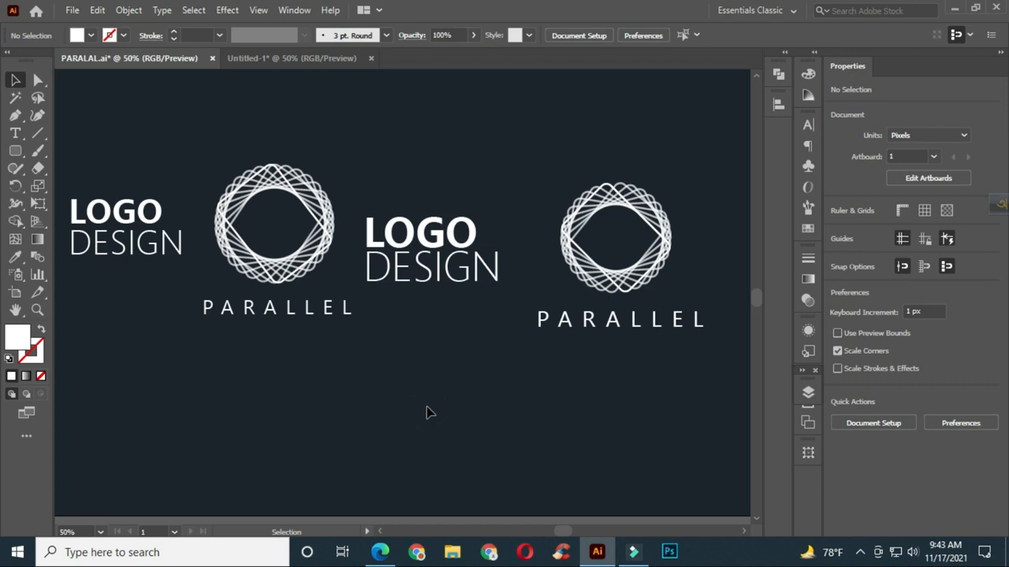
# Scale the LOGO DESIGN text of the right-hand composition down slightly, keeping it beside its ring.
pyautogui.moveTo(417, 193); pyautogui.dragTo(496, 287)
pyautogui.click(701, 265)
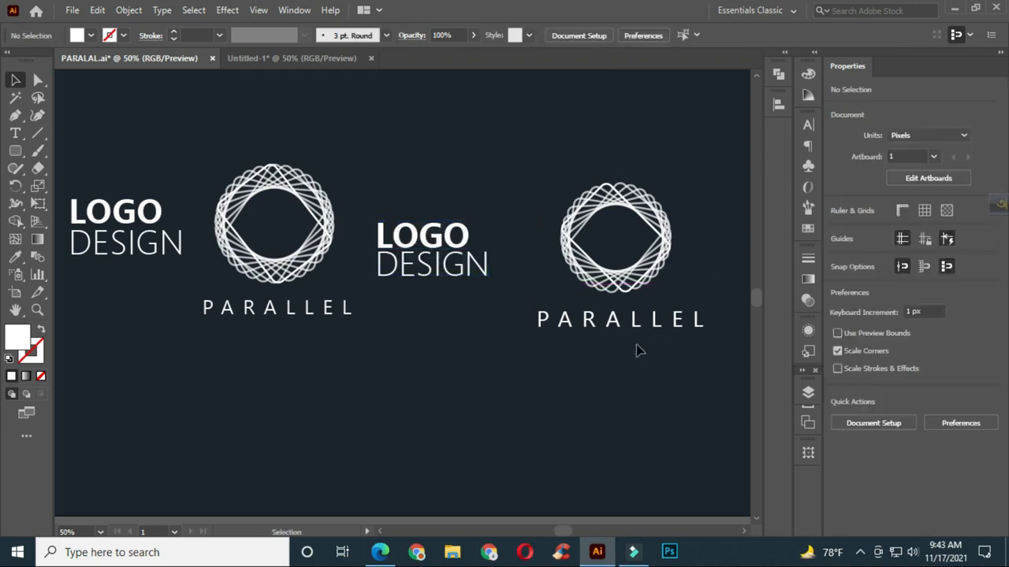
pyautogui.moveTo(540, 369); pyautogui.dragTo(529, 389)
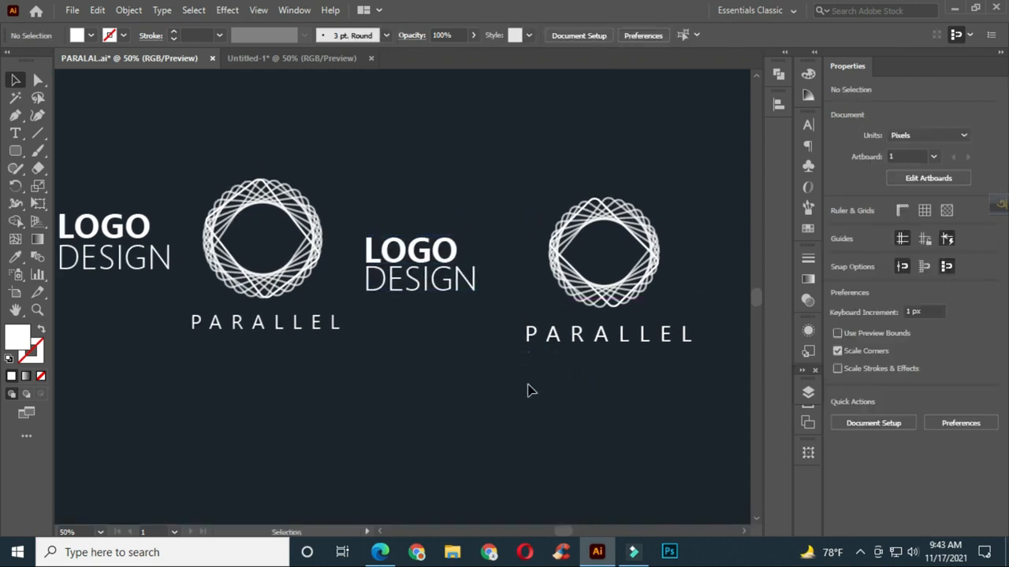